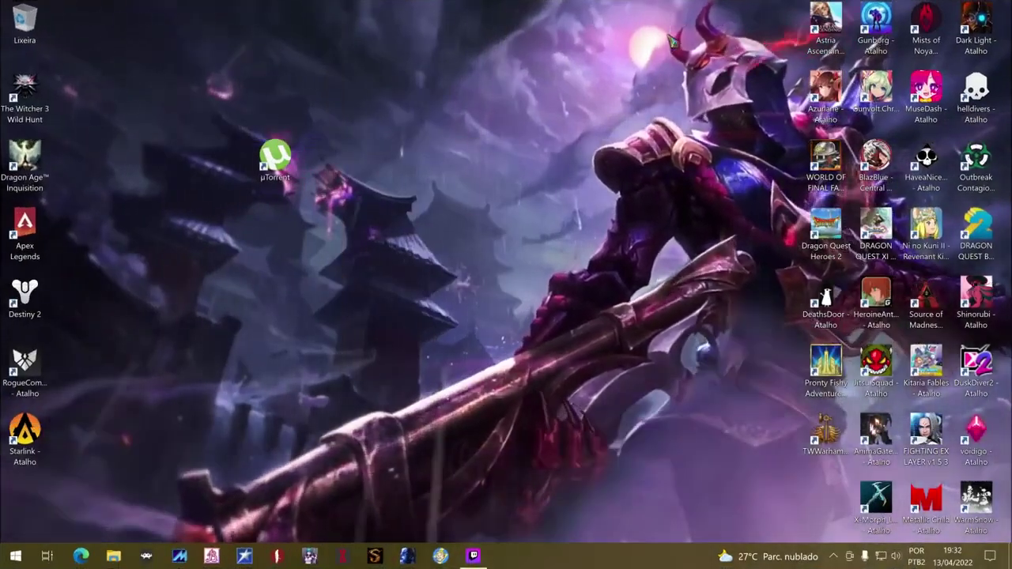
Launch µTorrent from its desktop shortcut and open its preferences
{"action": "left_click_drag", "start_coordinate": [276, 155], "coordinate": [360, 147]}
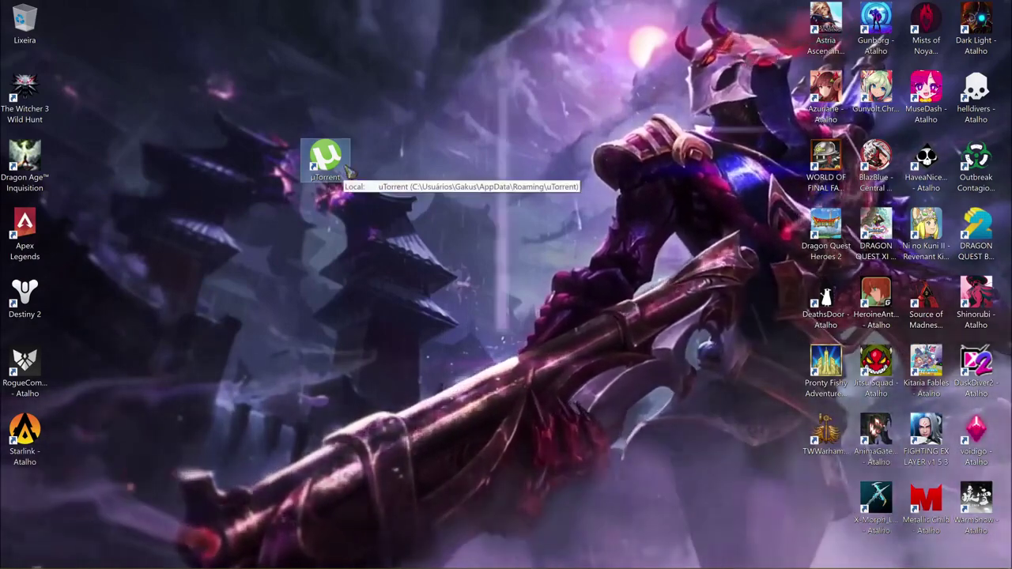
{"action": "double_click", "coordinate": [348, 170]}
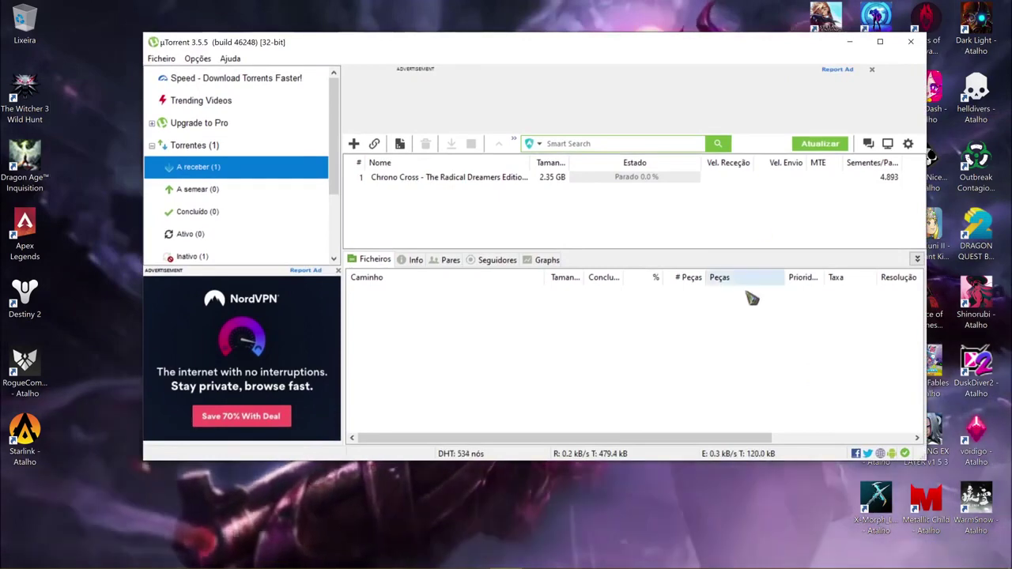
{"action": "left_click", "coordinate": [198, 60]}
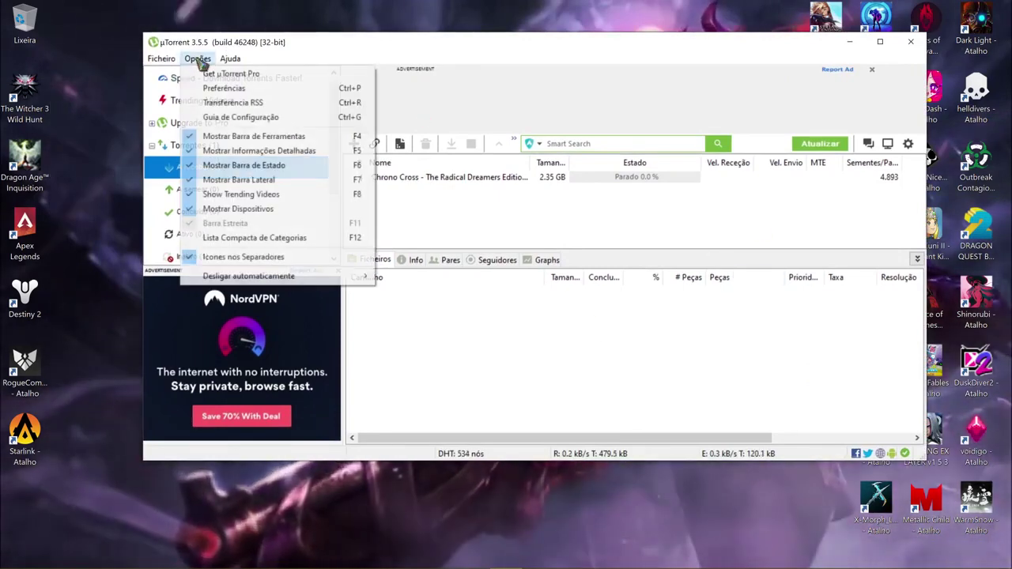
{"action": "left_click", "coordinate": [225, 89]}
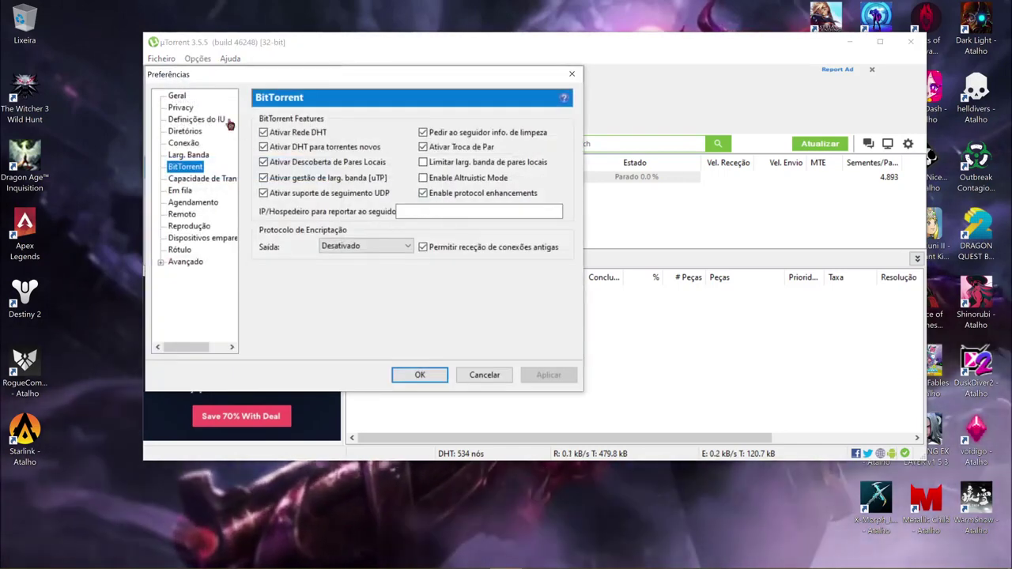
Enable the Windows Firewall exception in the connection (Conexão) preferences and apply the setting
{"action": "left_click", "coordinate": [184, 144]}
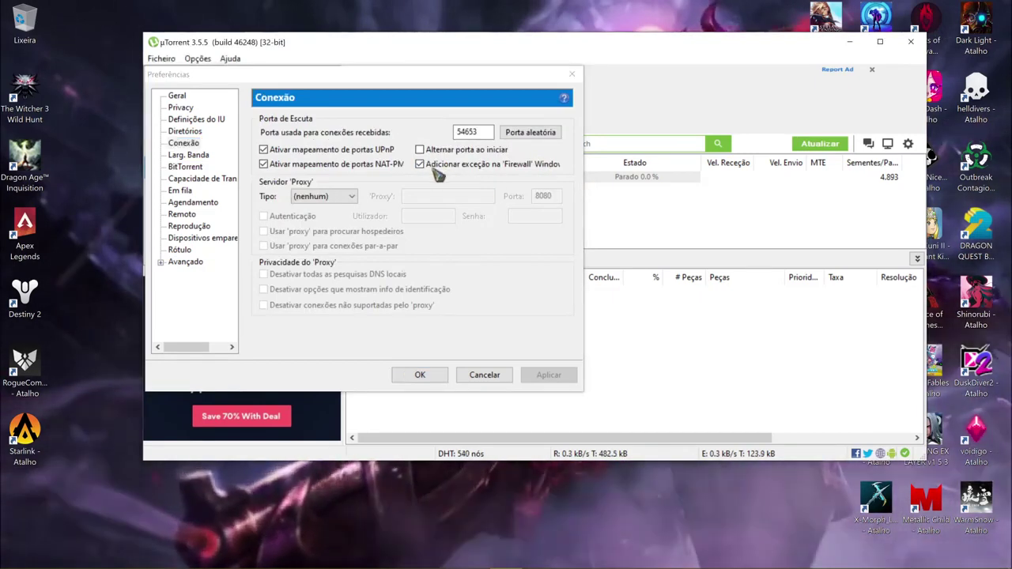
{"action": "left_click", "coordinate": [472, 166]}
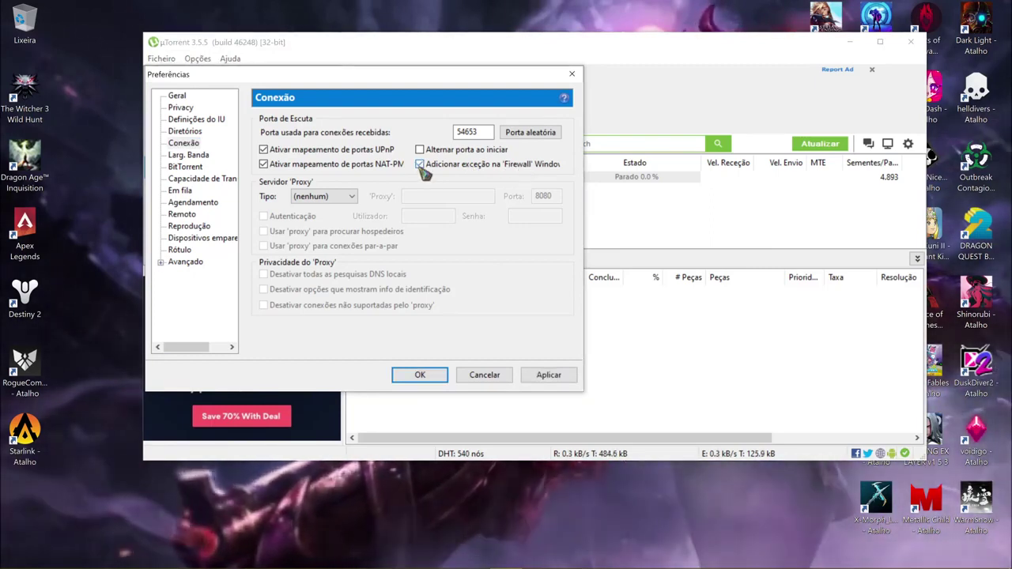
{"action": "left_click", "coordinate": [566, 378]}
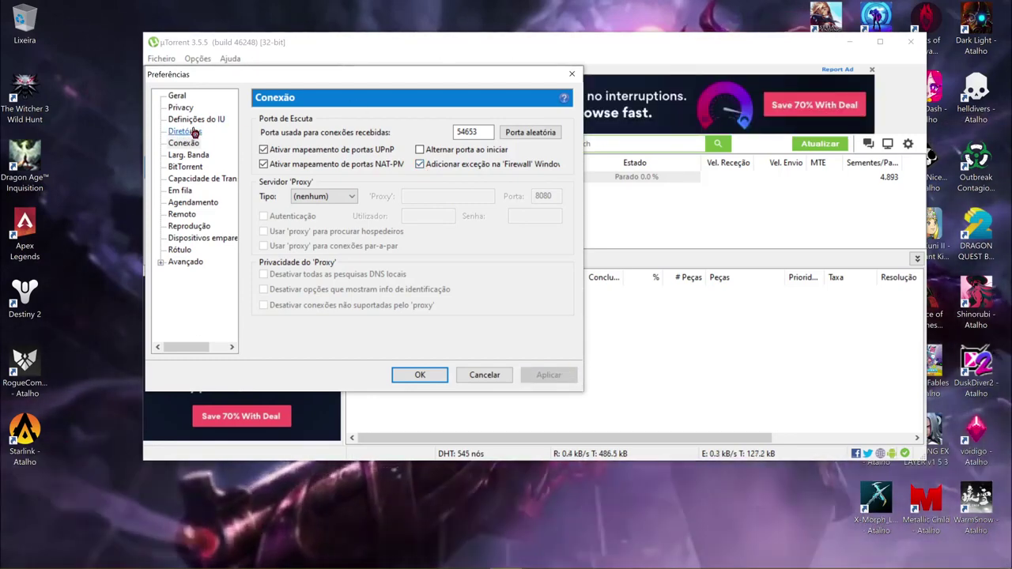
{"action": "left_click", "coordinate": [186, 132]}
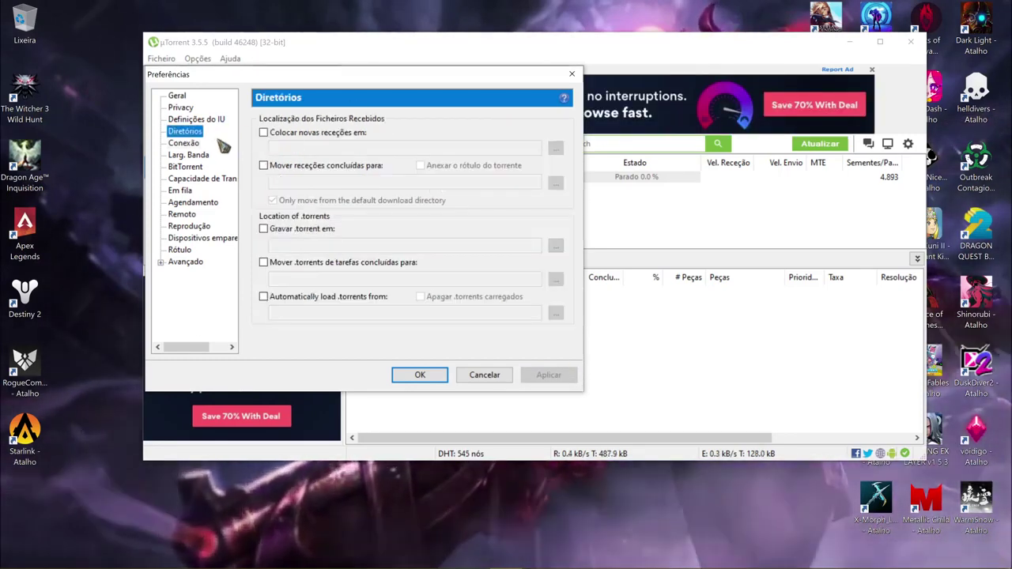
{"action": "left_click", "coordinate": [194, 148]}
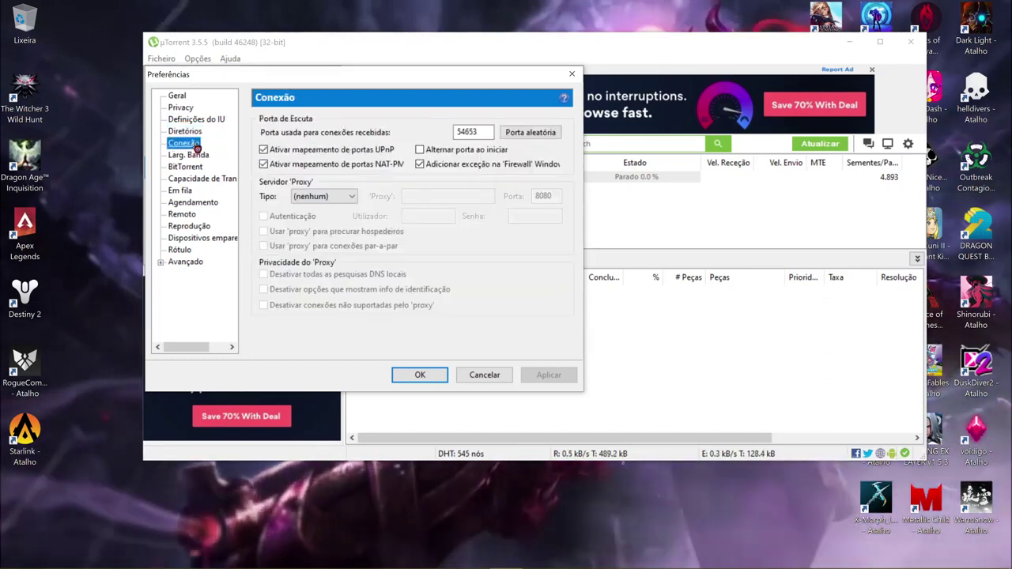
Set the bandwidth preferences to 400 maximum global connections and 200 maximum connected peers per torrent, and apply them
{"action": "left_click", "coordinate": [206, 158]}
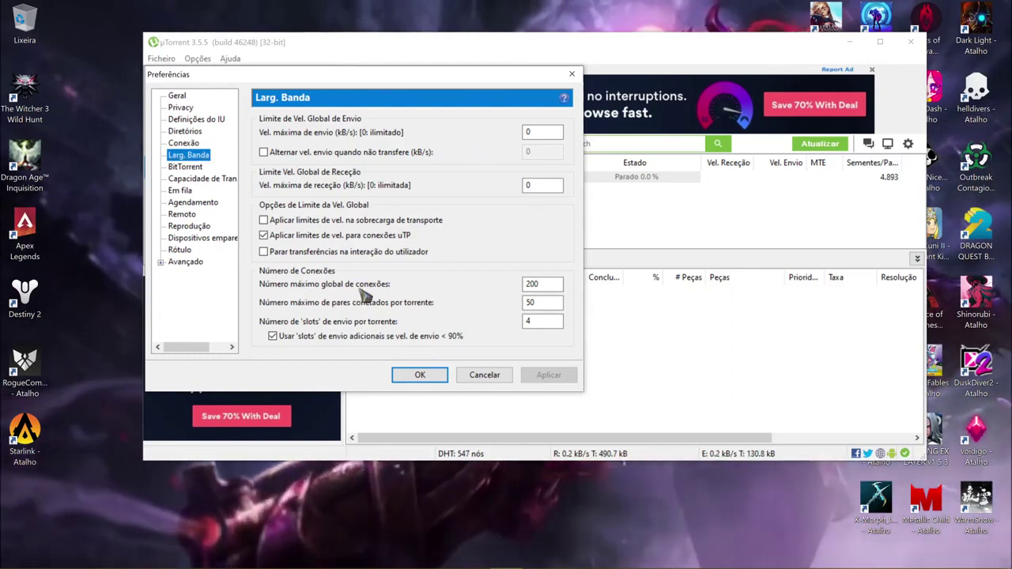
{"action": "left_click", "coordinate": [537, 285]}
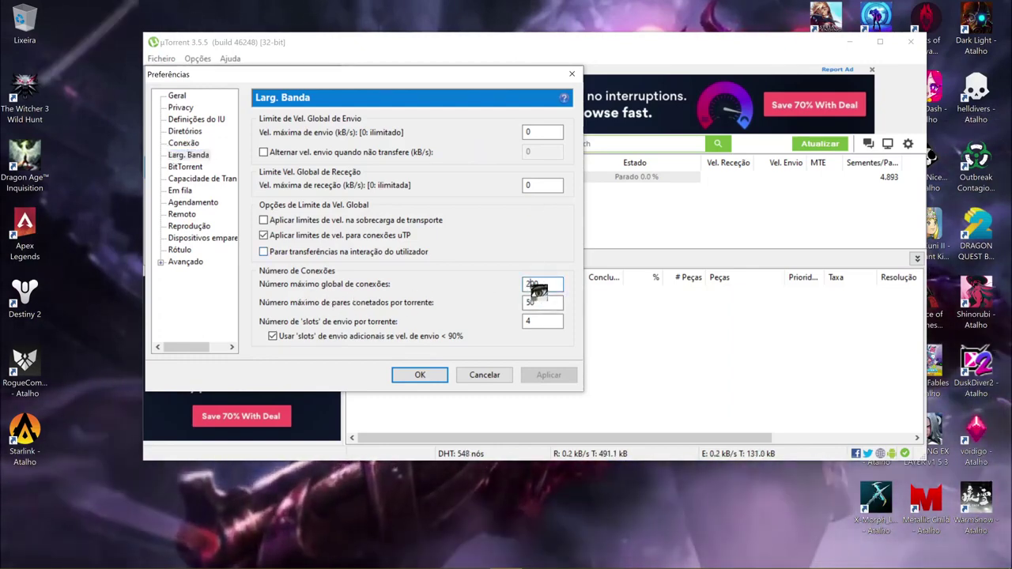
{"action": "key", "text": "BackSpace"}
{"action": "type", "text": "4"}
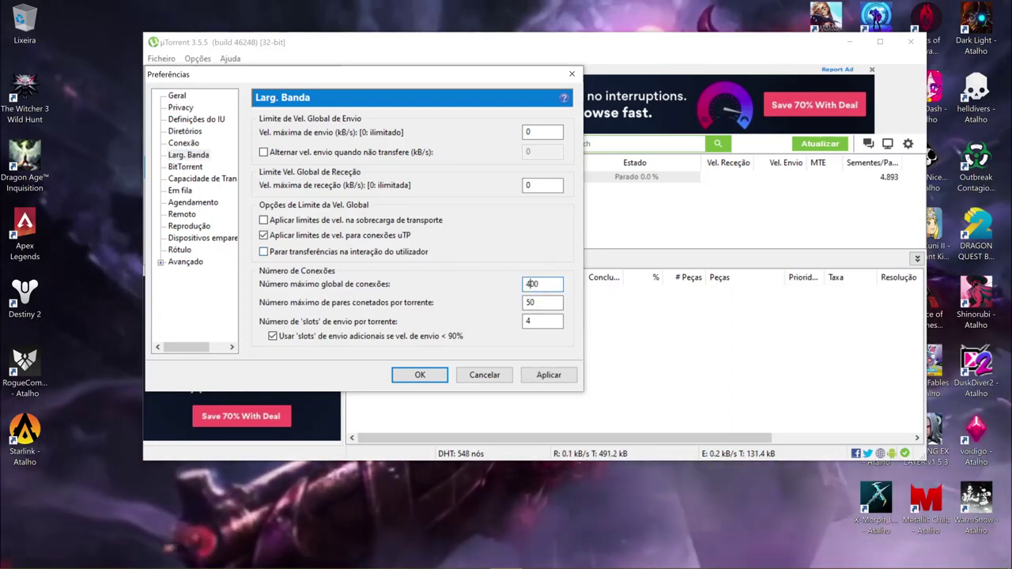
{"action": "left_click", "coordinate": [541, 307]}
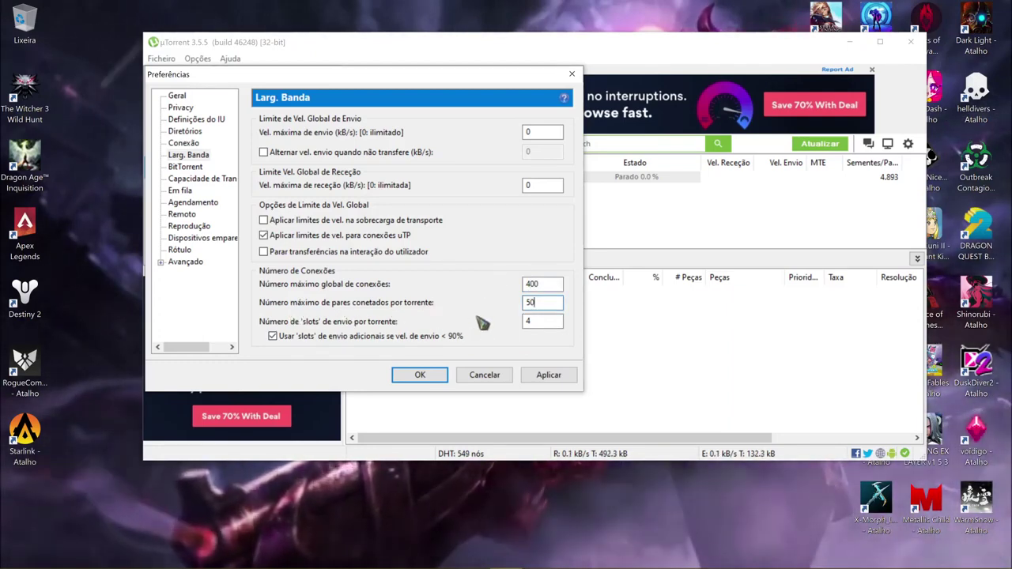
{"action": "key", "text": "BackSpace"}
{"action": "key", "text": "BackSpace"}
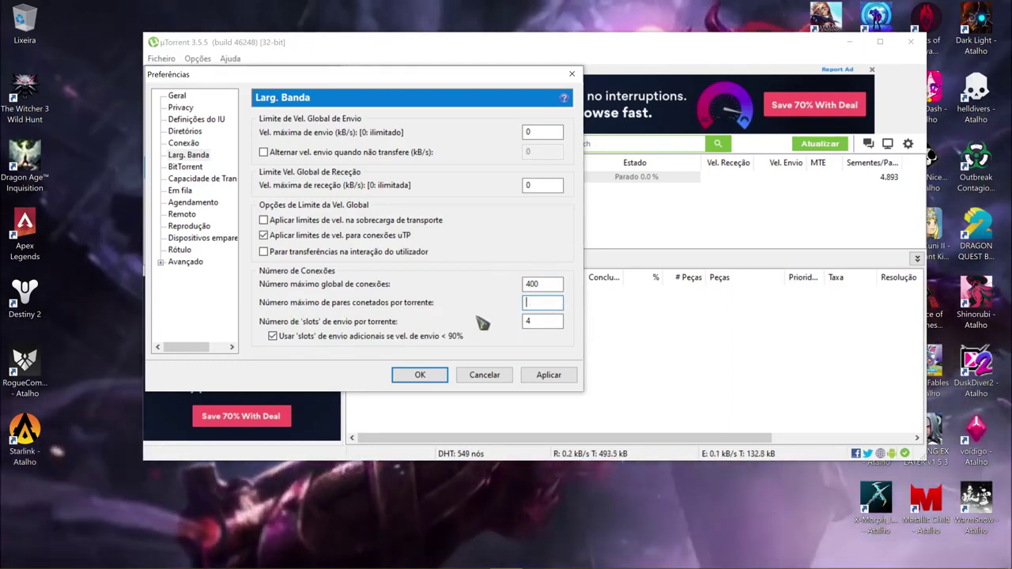
{"action": "type", "text": "200"}
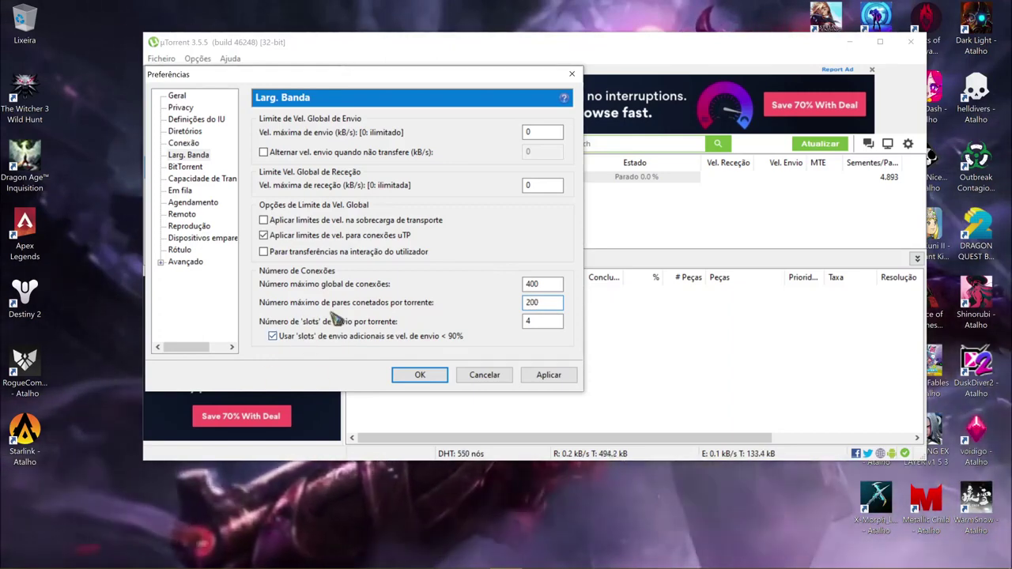
{"action": "left_click", "coordinate": [542, 321]}
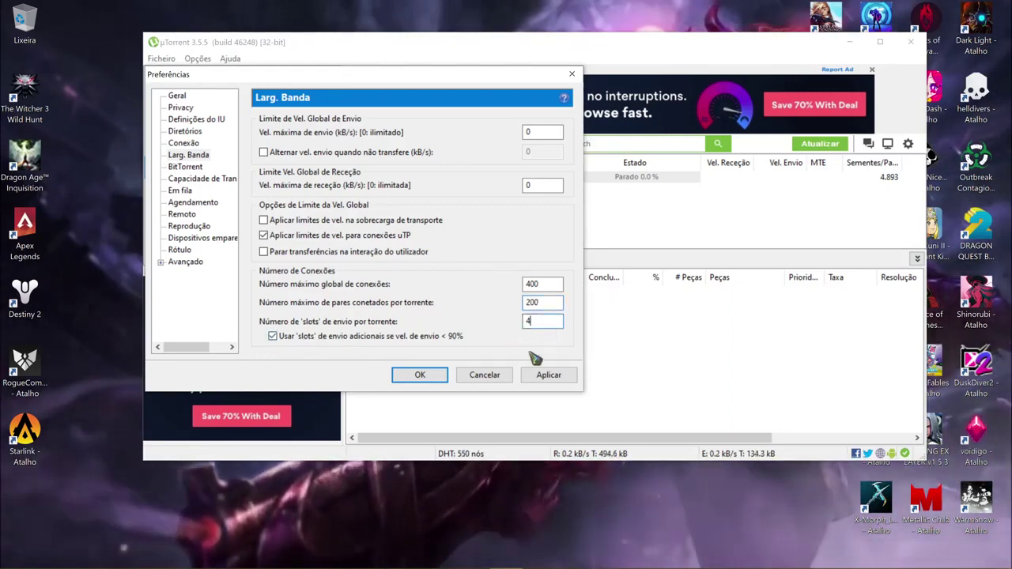
{"action": "left_click", "coordinate": [549, 375]}
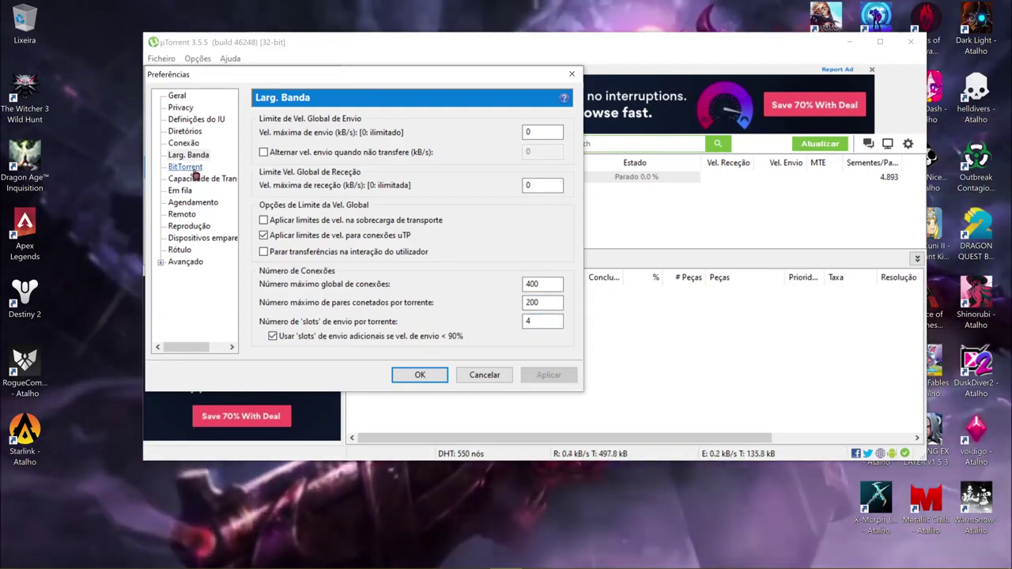
Set the BitTorrent outgoing protocol encryption to Ativado and apply the change
{"action": "left_click", "coordinate": [187, 168]}
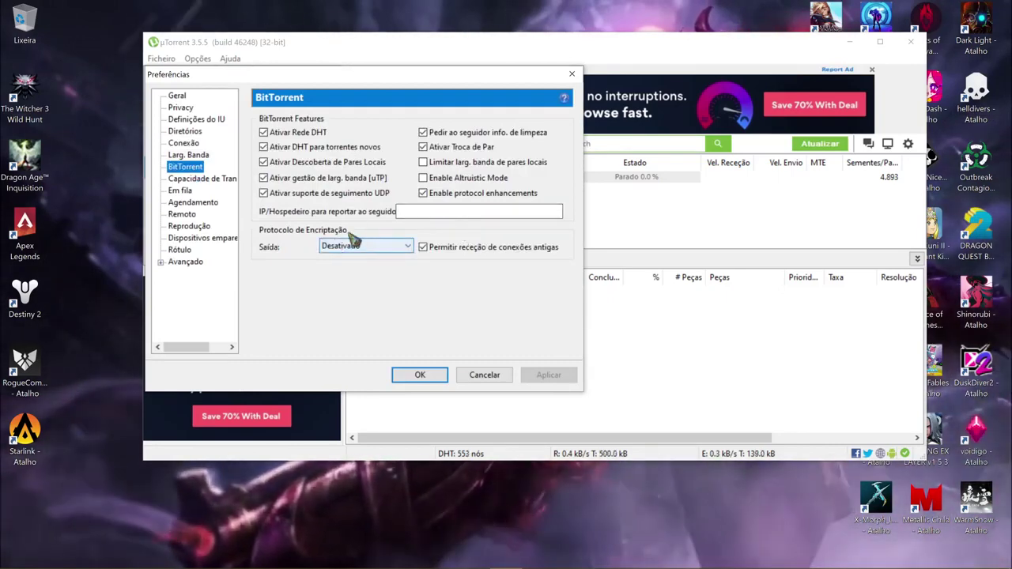
{"action": "left_click", "coordinate": [411, 248]}
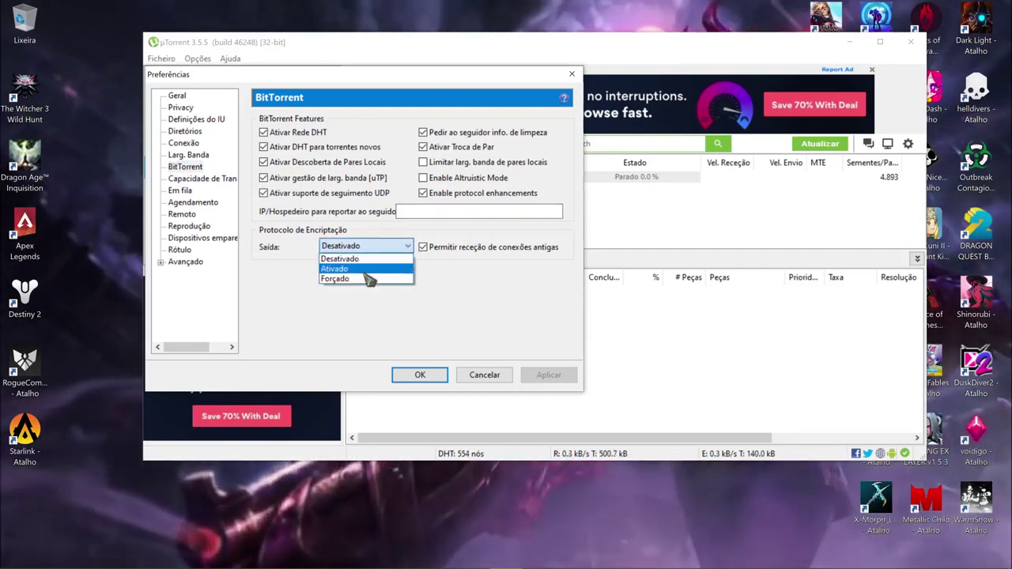
{"action": "left_click", "coordinate": [366, 270]}
{"action": "left_click", "coordinate": [545, 374]}
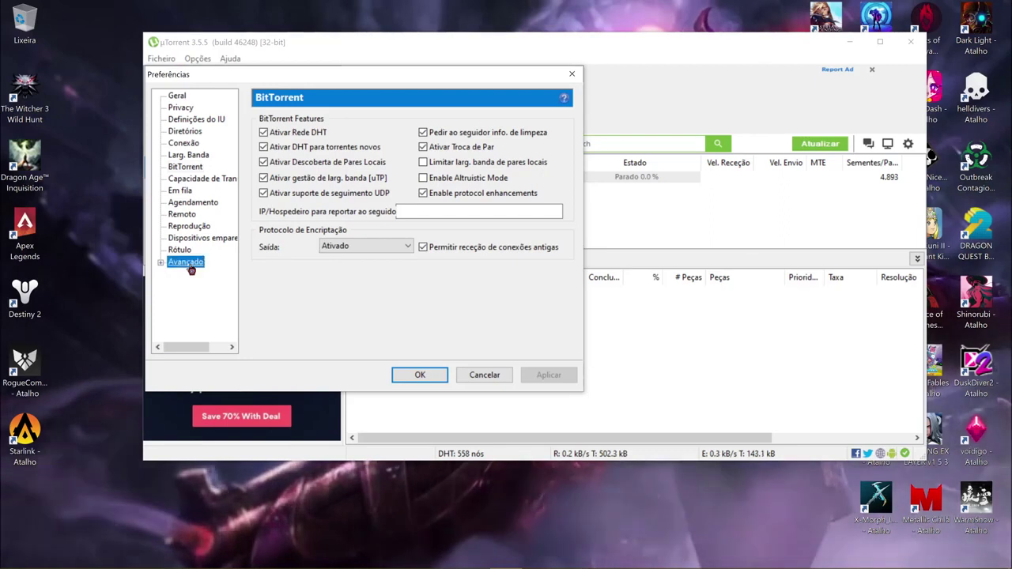
Filter the advanced (Avançado) options by "bt" to find bt.connect_speed
{"action": "left_click", "coordinate": [506, 139]}
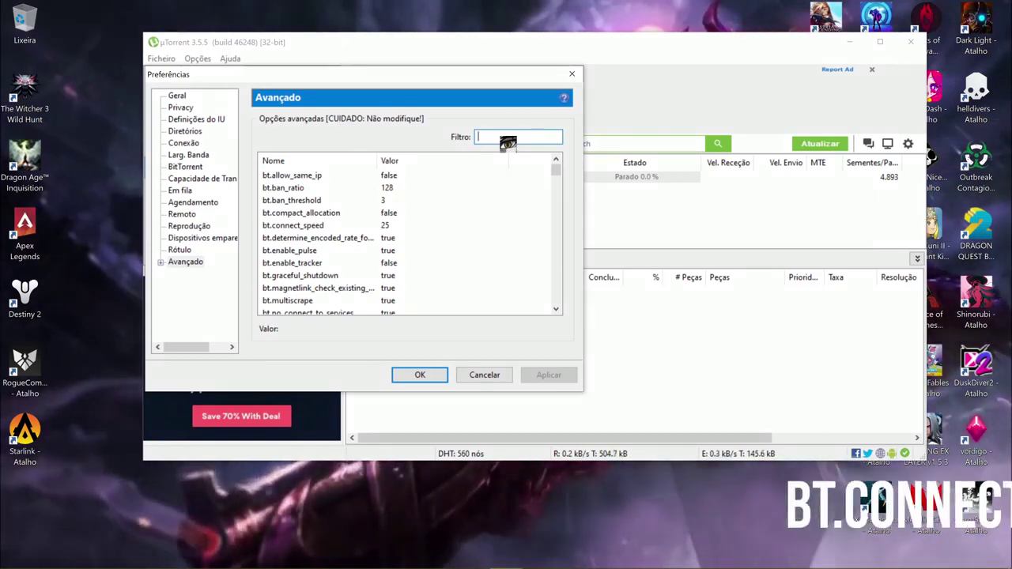
{"action": "type", "text": "b"}
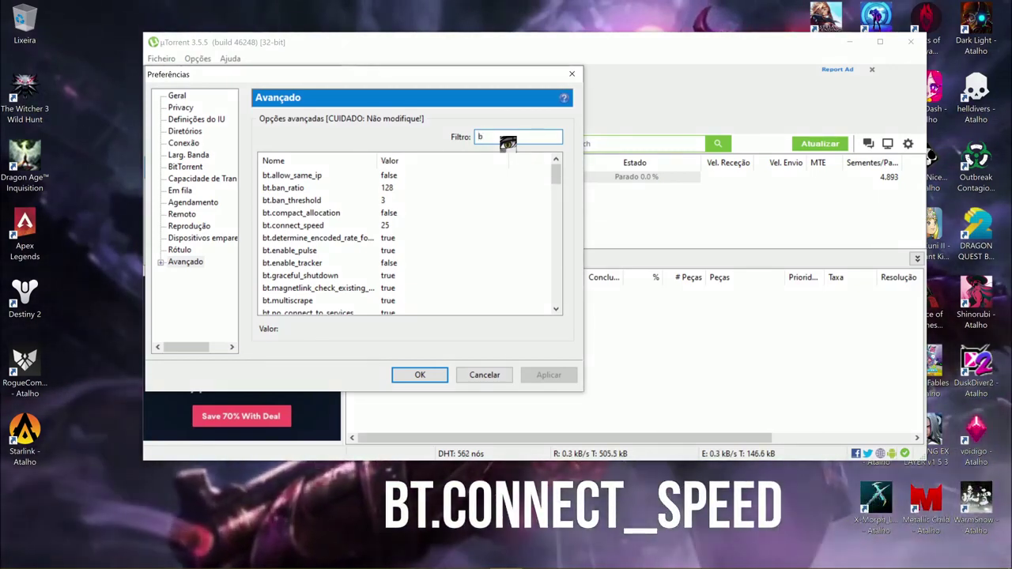
{"action": "type", "text": ".t"}
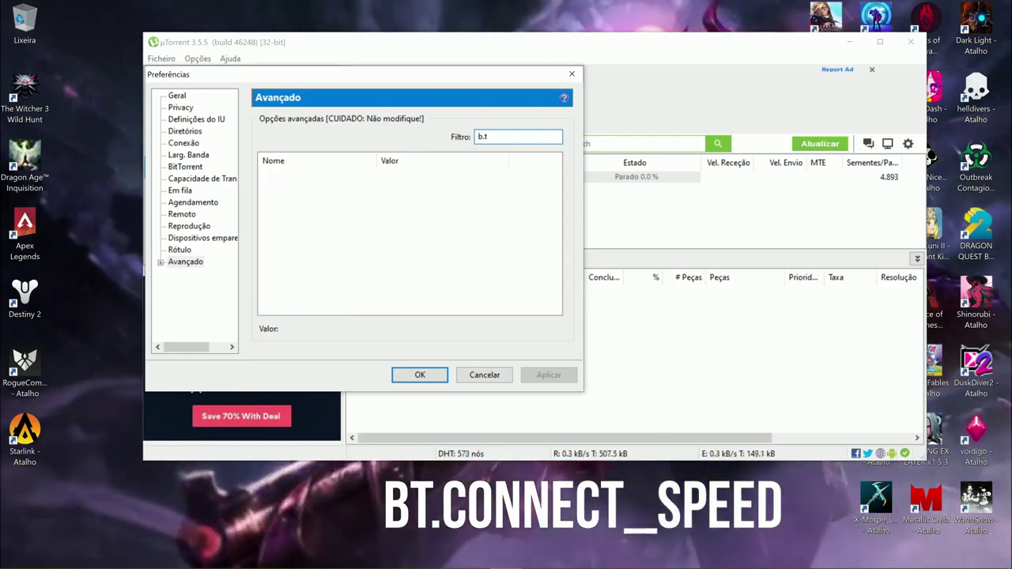
{"action": "type", "text": ".conne"}
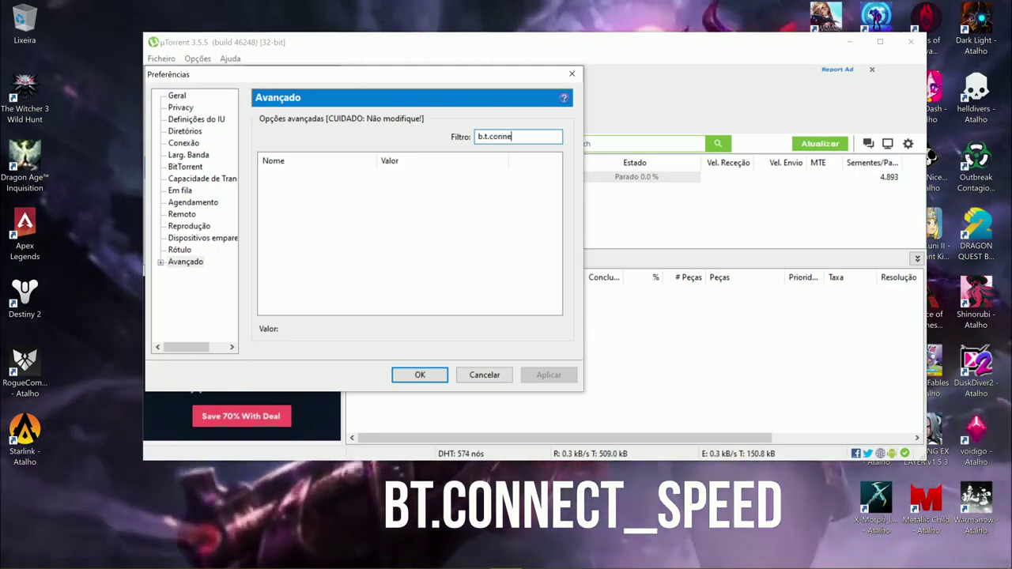
{"action": "type", "text": "t"}
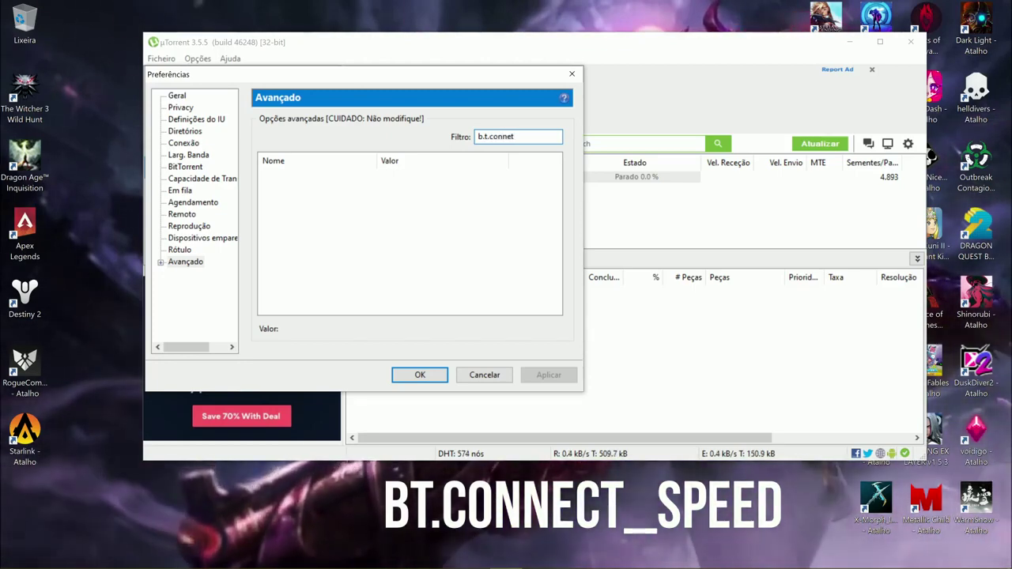
{"action": "type", "text": "_"}
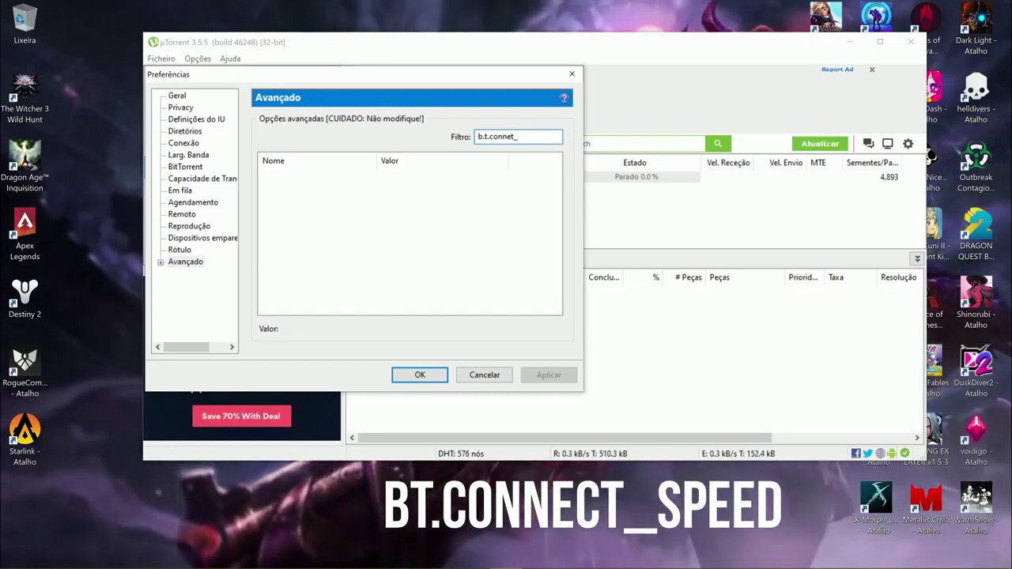
{"action": "type", "text": "speed"}
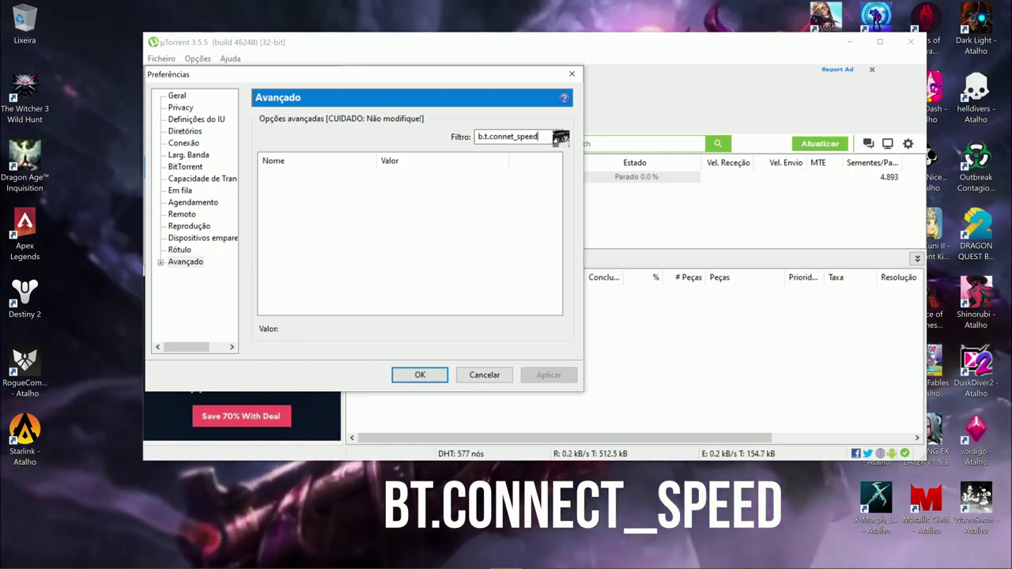
{"action": "left_click", "coordinate": [485, 137]}
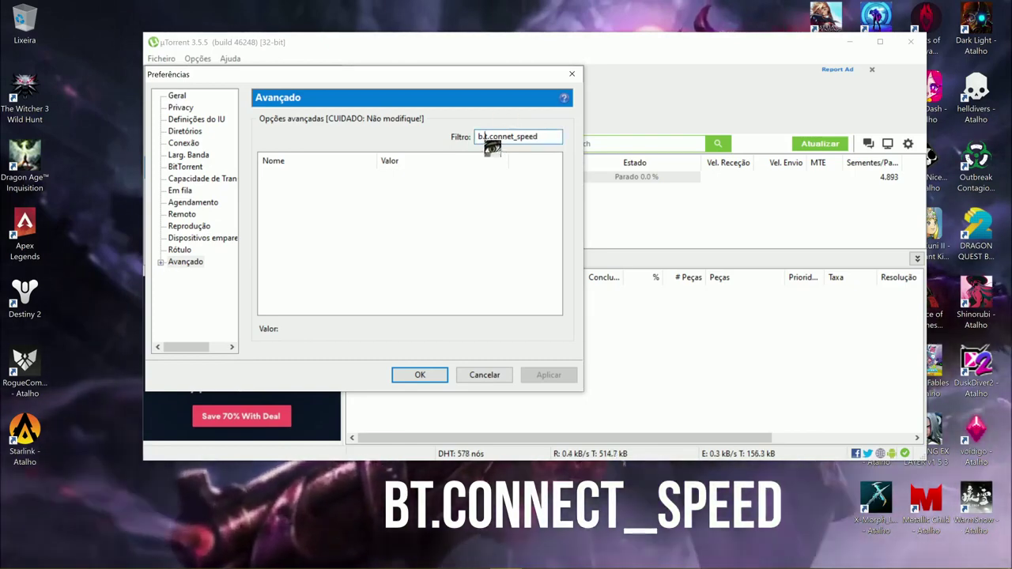
{"action": "key", "text": "Delete"}
{"action": "left_click_drag", "start_coordinate": [542, 144], "coordinate": [512, 138]}
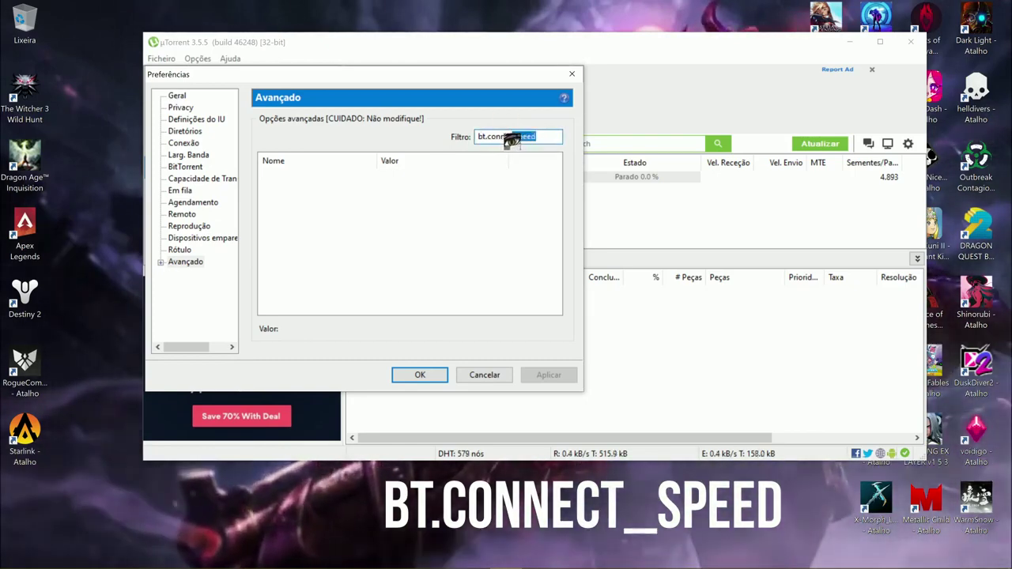
{"action": "key", "text": "BackSpace"}
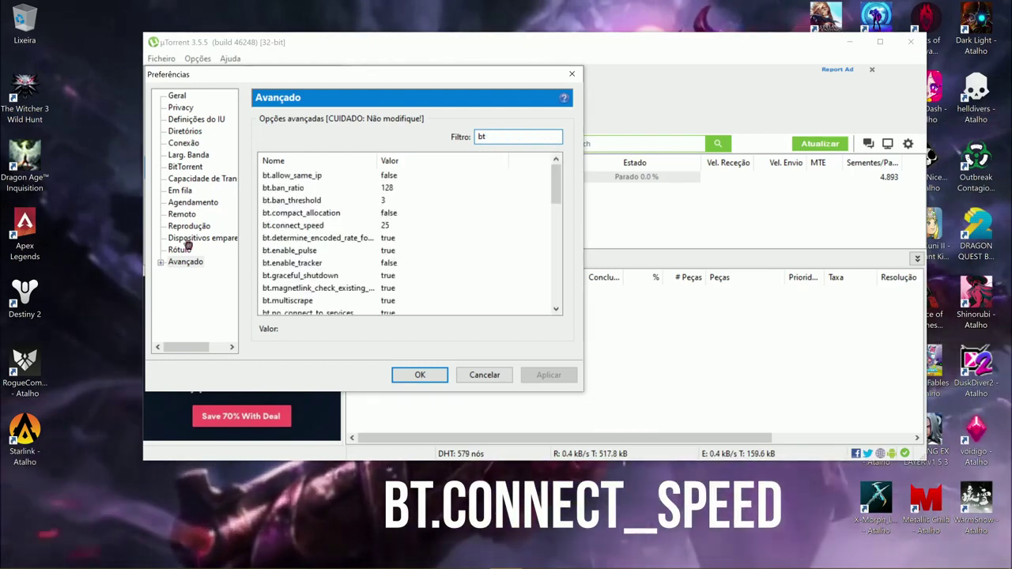
Enter 80 as the value of the advanced option bt.connect_speed
{"action": "left_click", "coordinate": [300, 226]}
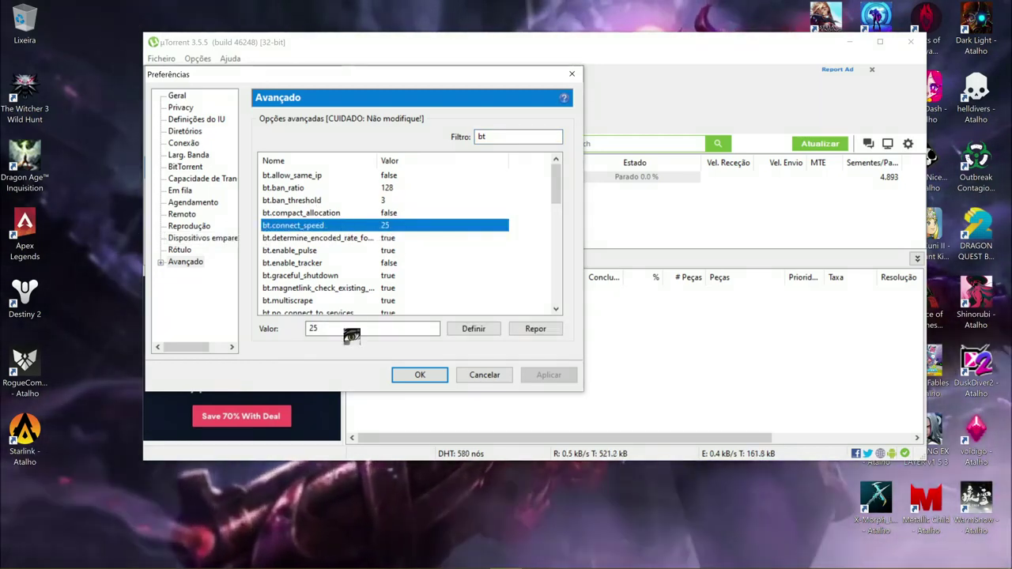
{"action": "left_click", "coordinate": [351, 329]}
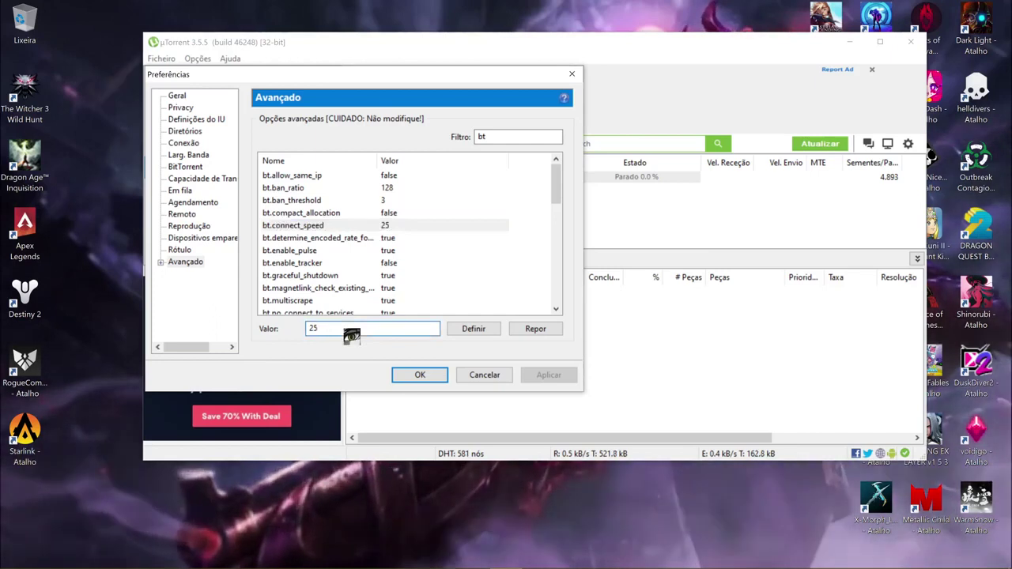
{"action": "key", "text": "BackSpace"}
{"action": "key", "text": "BackSpace"}
{"action": "type", "text": "80"}
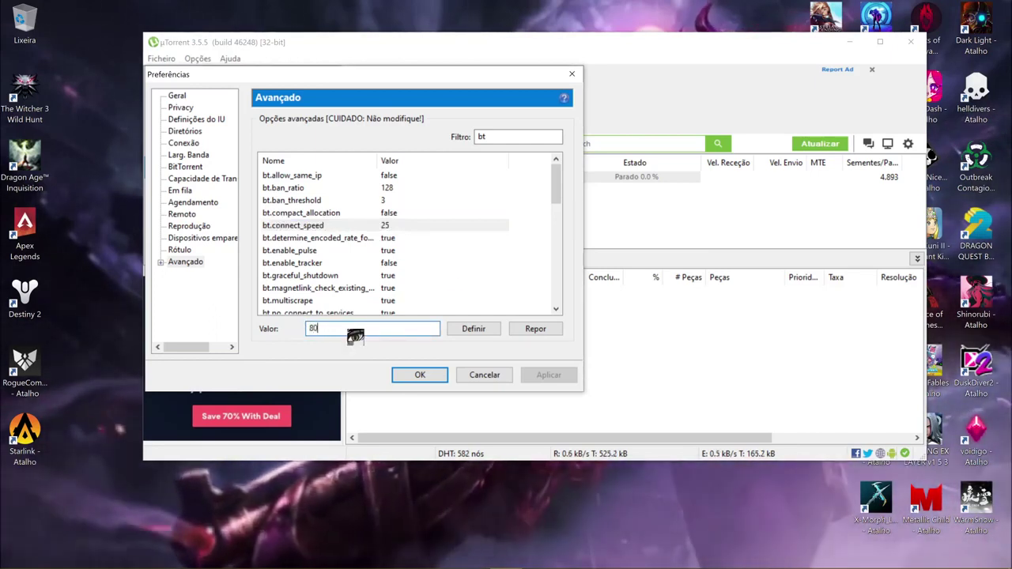
Narrow the advanced options filter to "bt.co"
{"action": "left_click", "coordinate": [500, 139]}
{"action": "type", "text": "."}
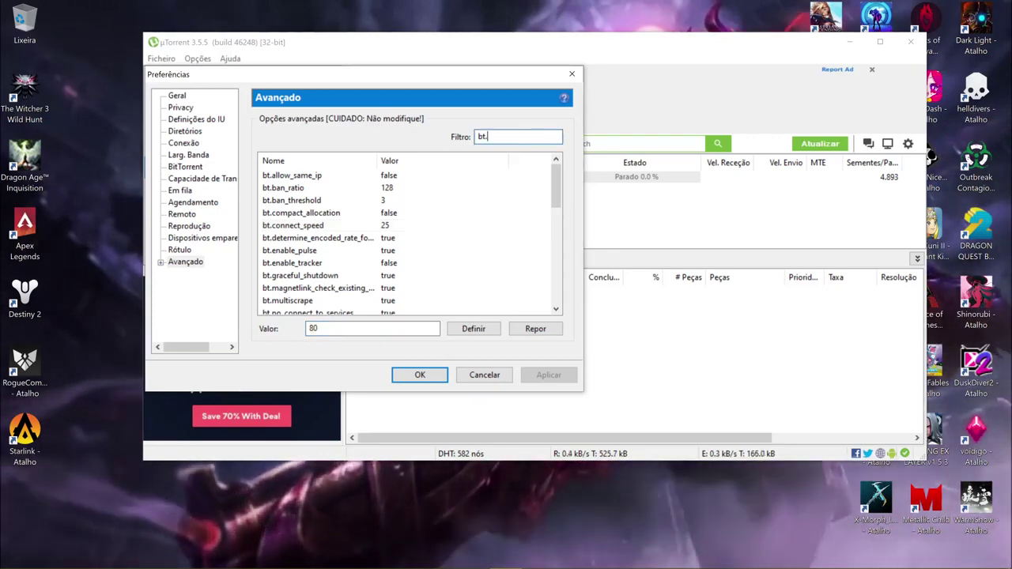
{"action": "type", "text": "co"}
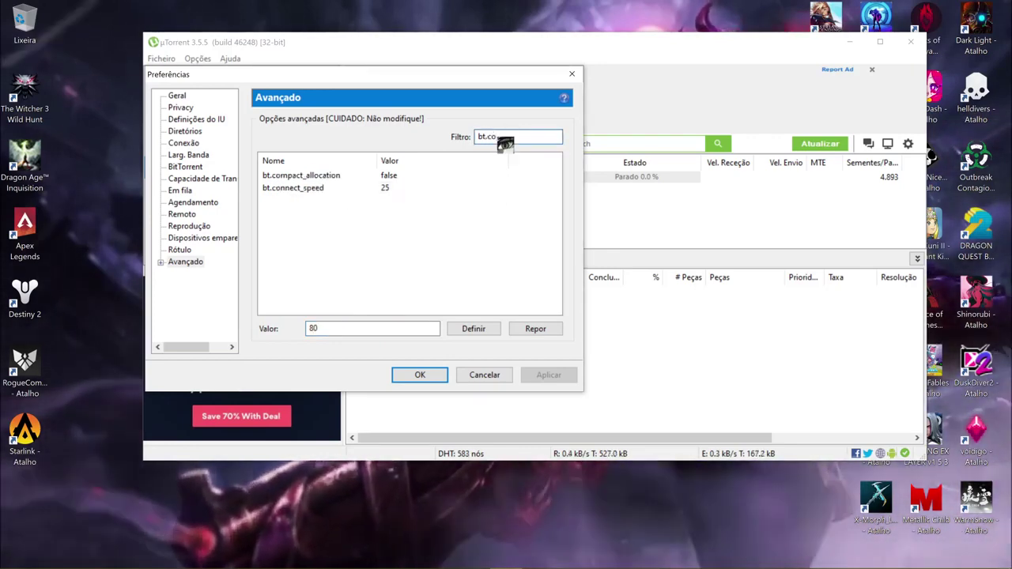
Set the advanced option bt.connect_speed to 80
{"action": "left_click", "coordinate": [294, 189]}
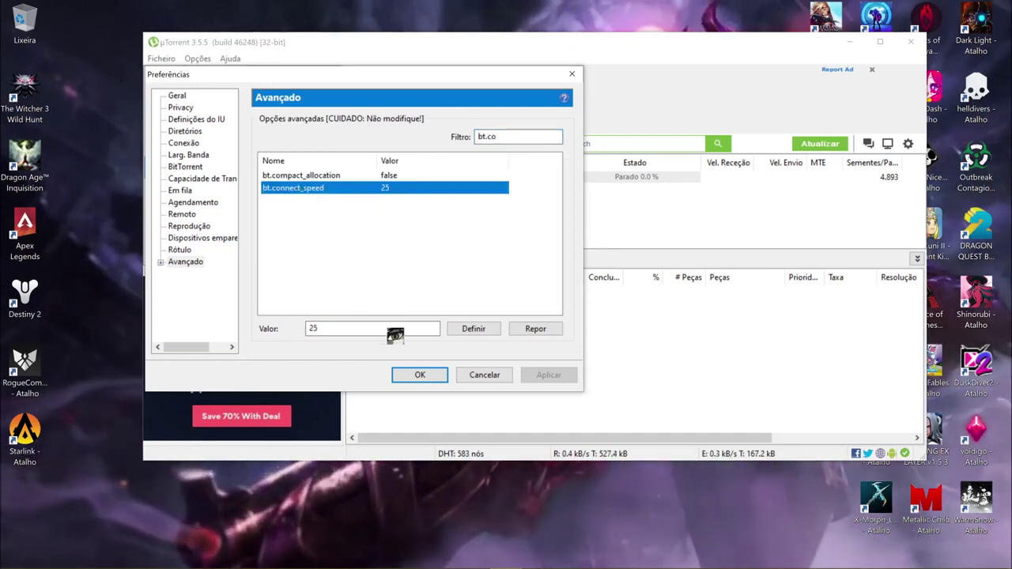
{"action": "left_click", "coordinate": [398, 334]}
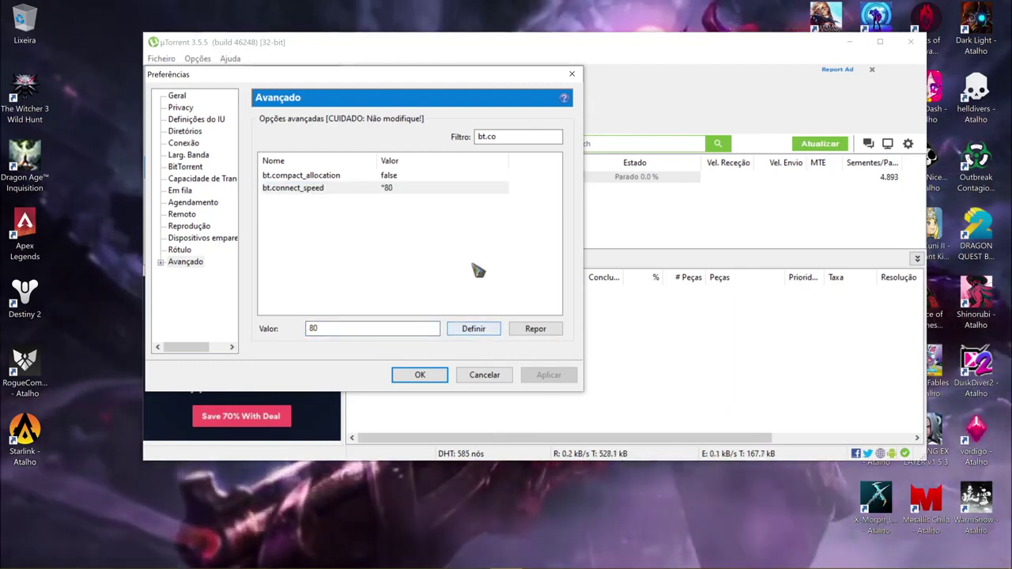
Replace the advanced options filter with "gui.up" to find gui.update_rate
{"action": "left_click", "coordinate": [523, 140]}
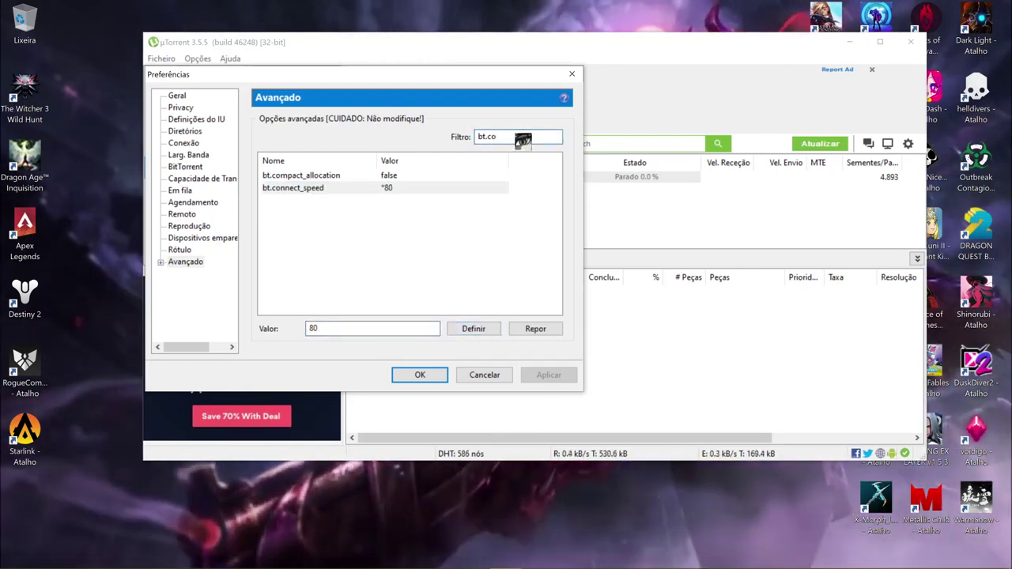
{"action": "key", "text": "BackSpace"}
{"action": "key", "text": "BackSpace"}
{"action": "key", "text": "BackSpace"}
{"action": "key", "text": "BackSpace"}
{"action": "key", "text": "BackSpace"}
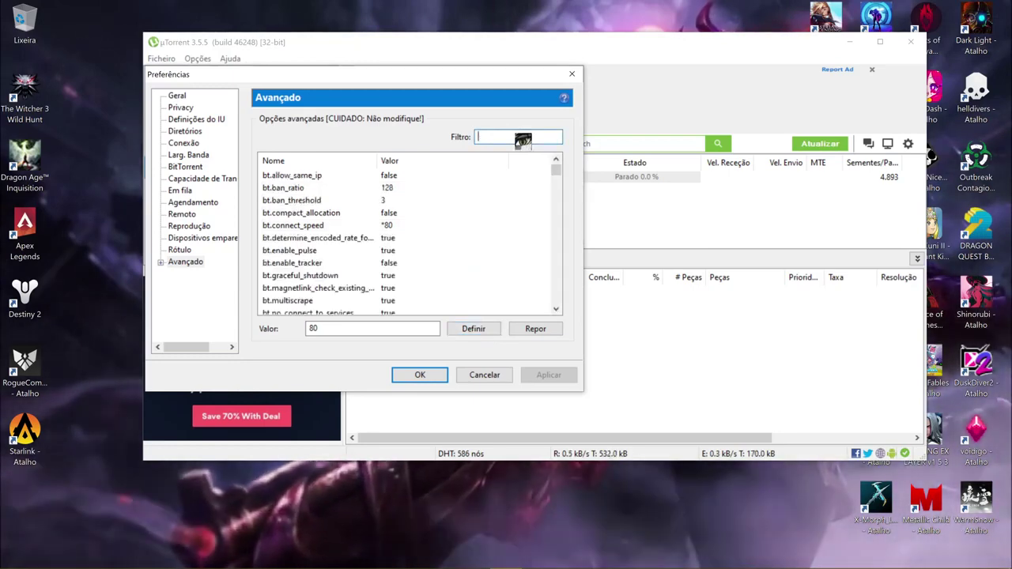
{"action": "type", "text": "gui"}
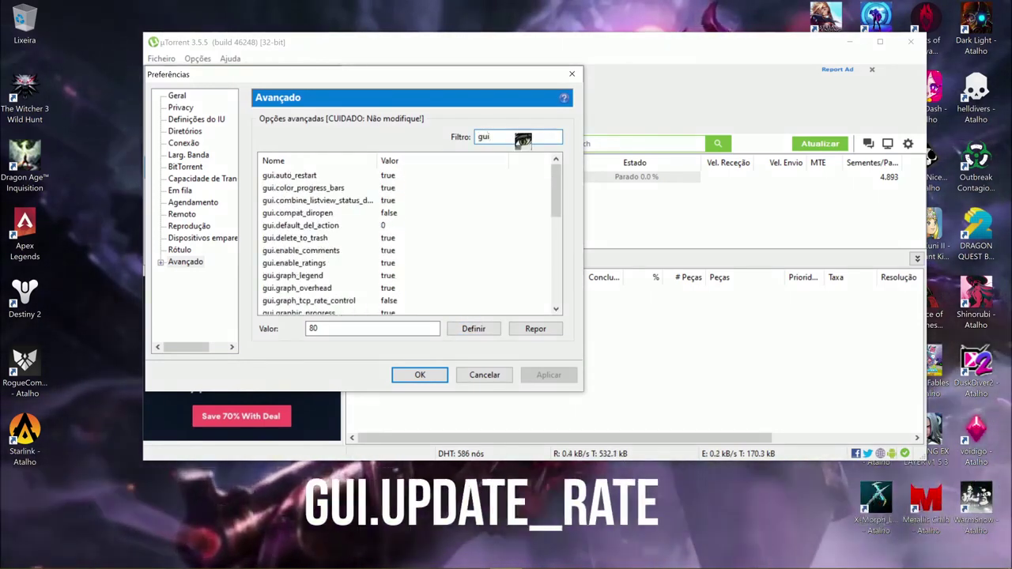
{"action": "type", "text": "."}
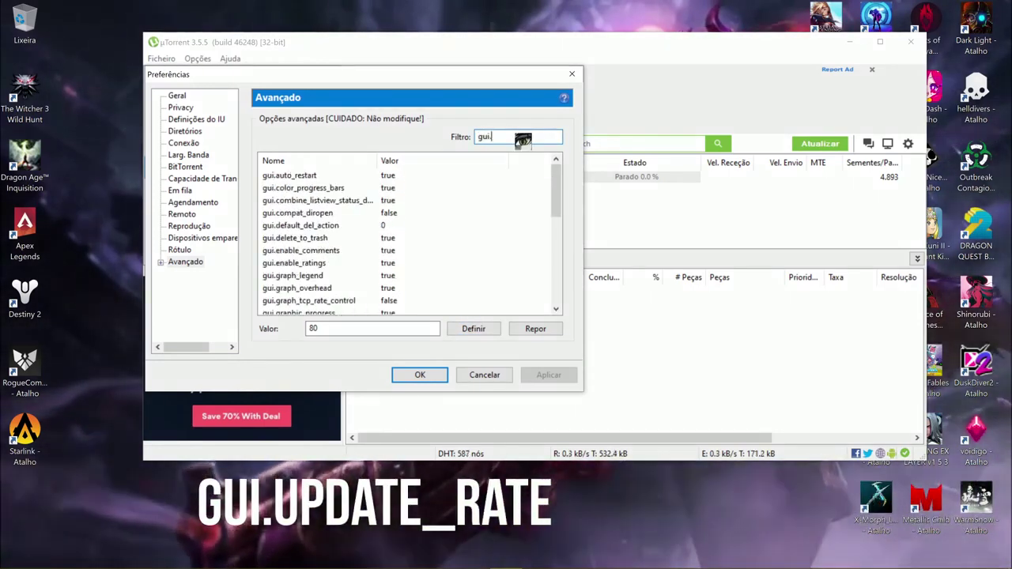
{"action": "type", "text": "u"}
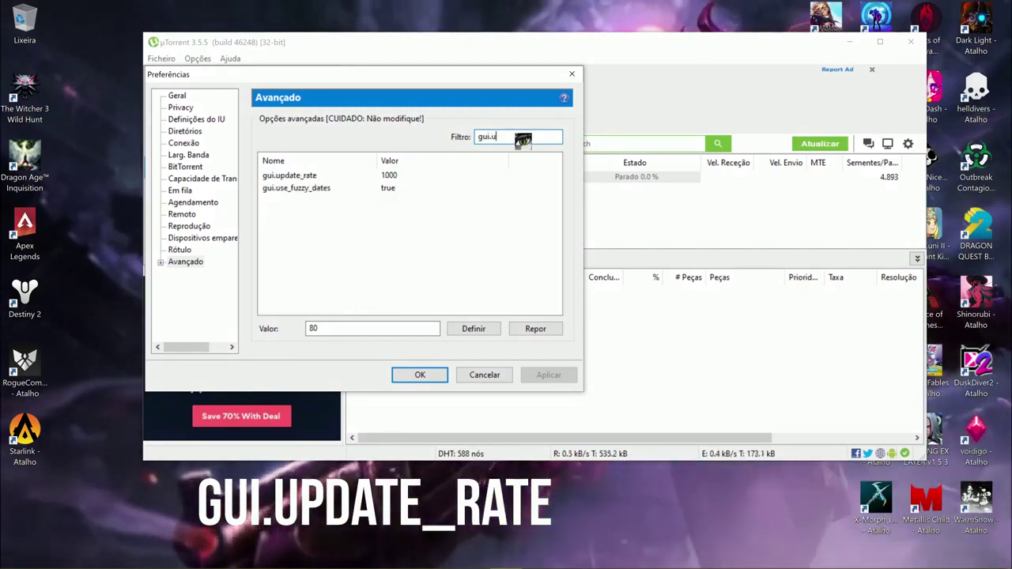
{"action": "type", "text": "p"}
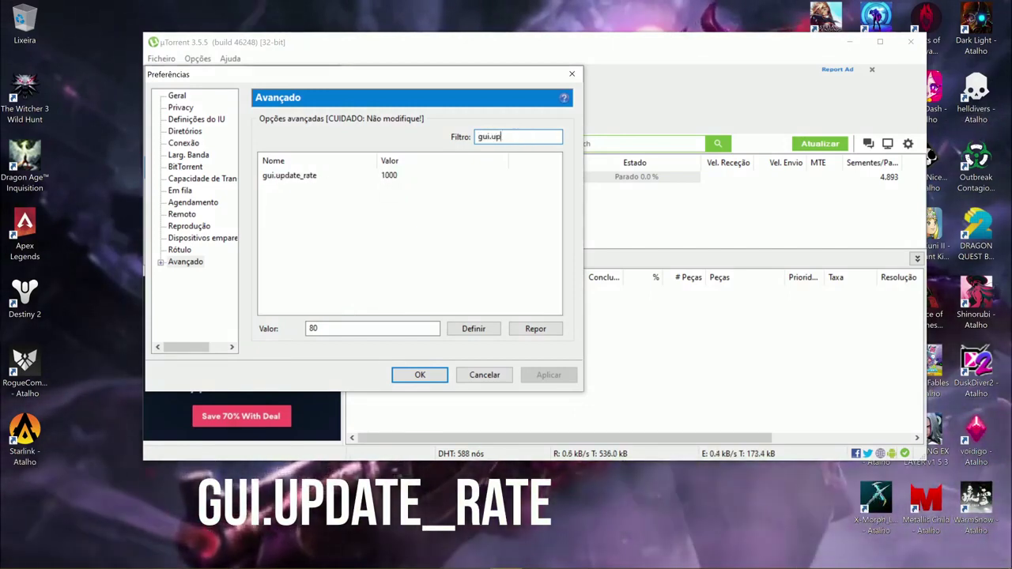
Set the advanced option gui.update_rate to 2000
{"action": "left_click", "coordinate": [307, 176]}
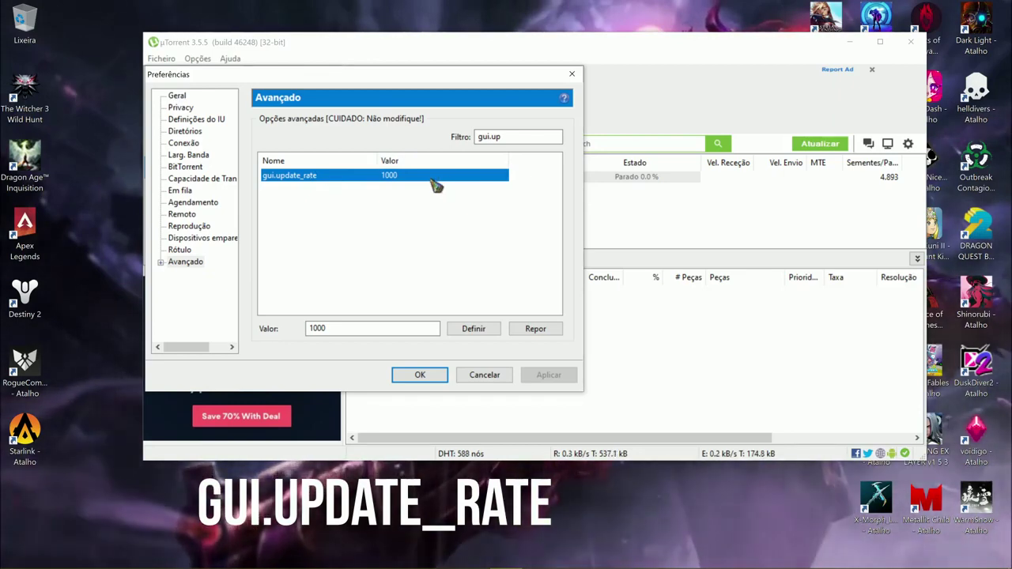
{"action": "double_click", "coordinate": [318, 329]}
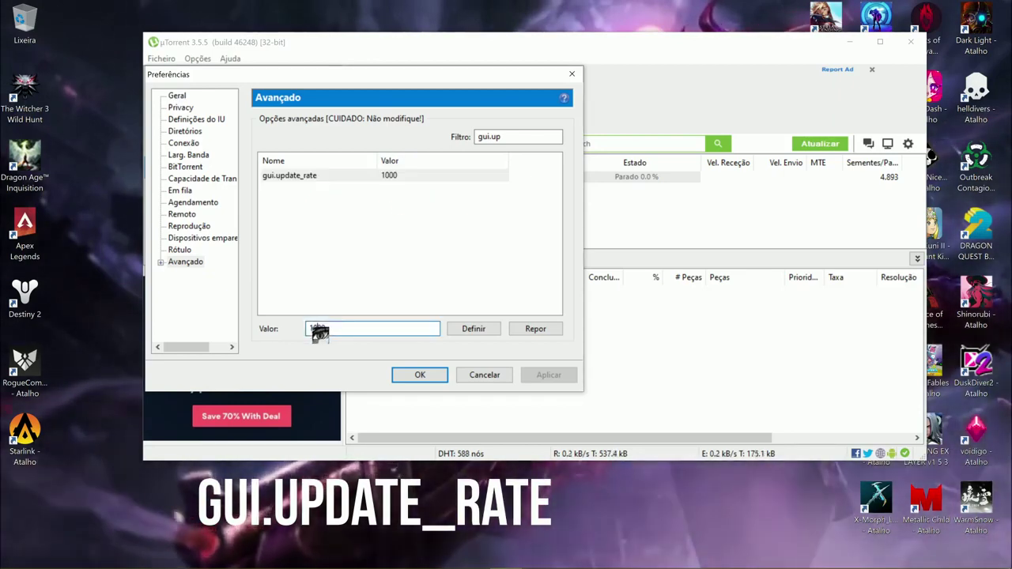
{"action": "type", "text": "2000"}
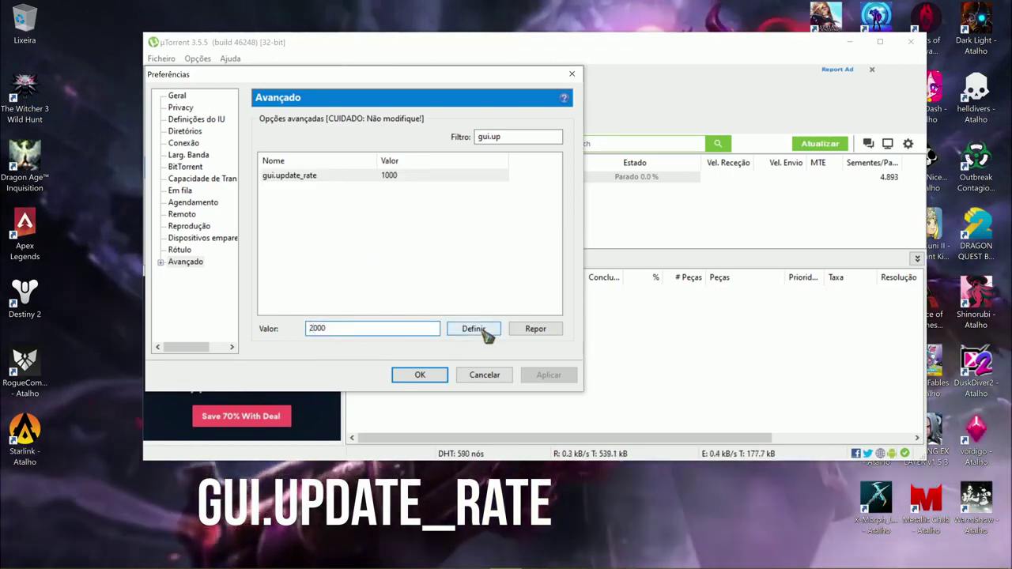
{"action": "left_click", "coordinate": [478, 329]}
Replace the advanced options filter with "peer" to find the inactive peer disconnection interval
{"action": "left_click", "coordinate": [496, 136]}
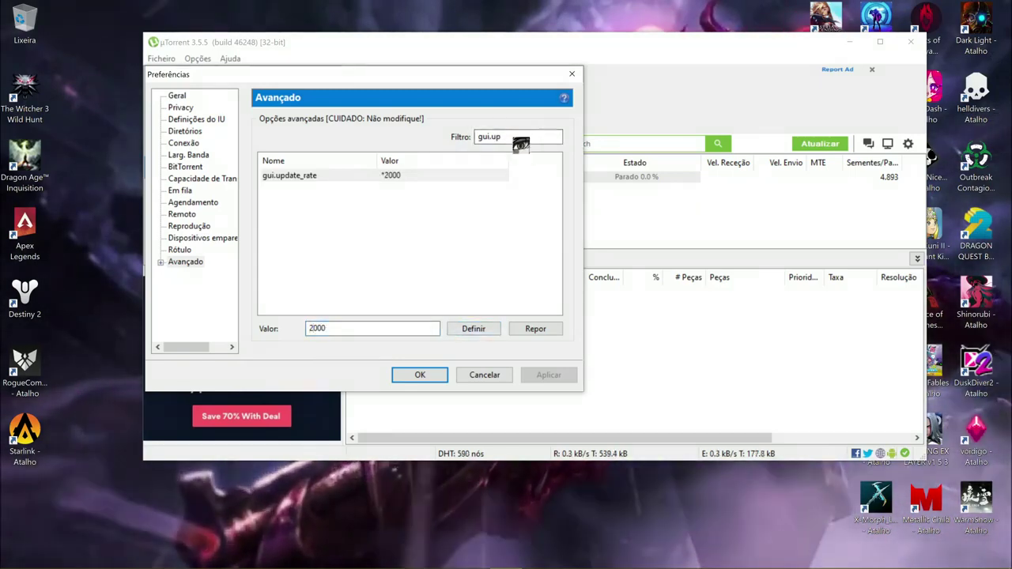
{"action": "key", "text": "BackSpace"}
{"action": "key", "text": "BackSpace"}
{"action": "key", "text": "BackSpace"}
{"action": "key", "text": "BackSpace"}
{"action": "key", "text": "BackSpace"}
{"action": "key", "text": "BackSpace"}
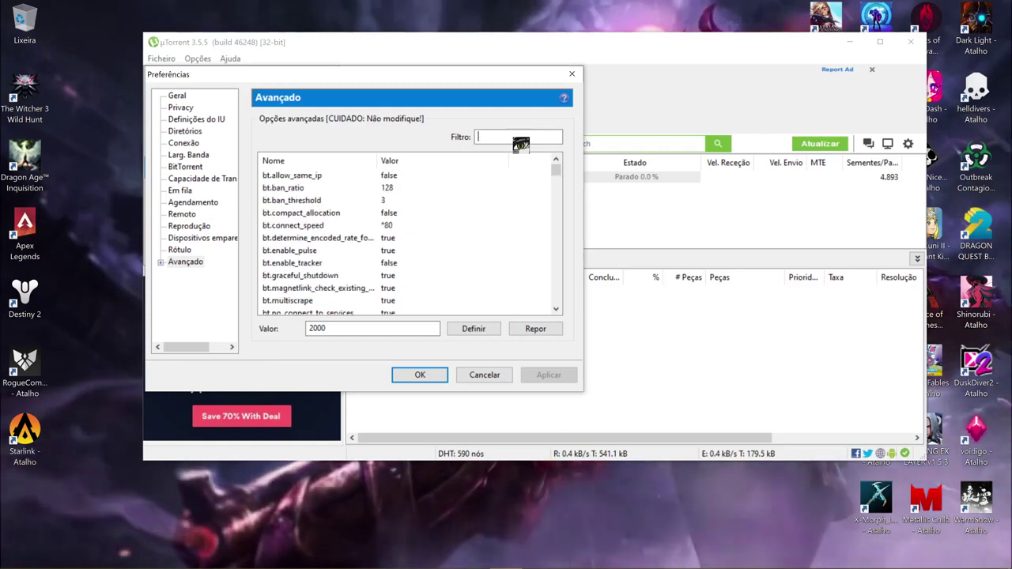
{"action": "type", "text": "p"}
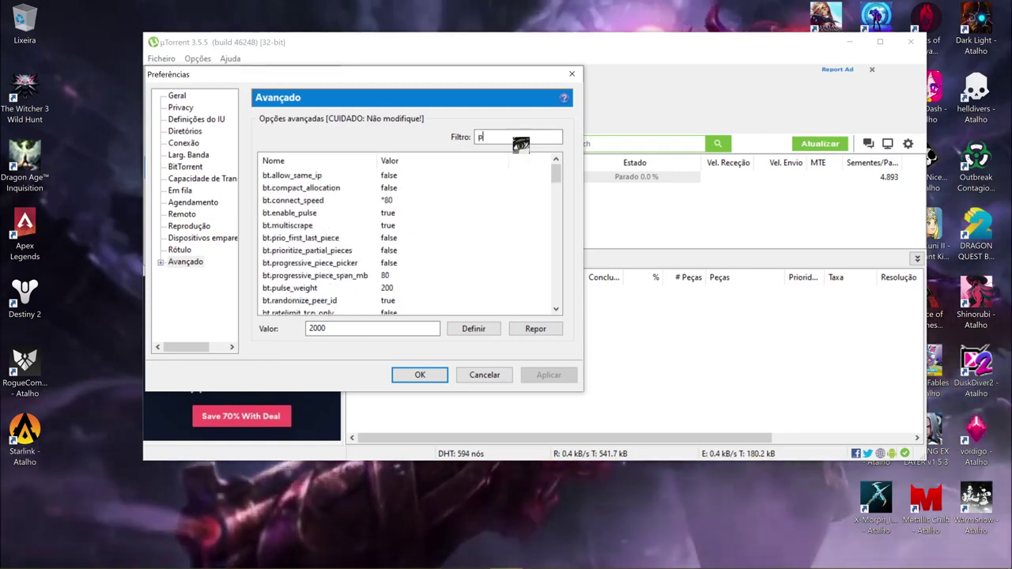
{"action": "type", "text": "eer"}
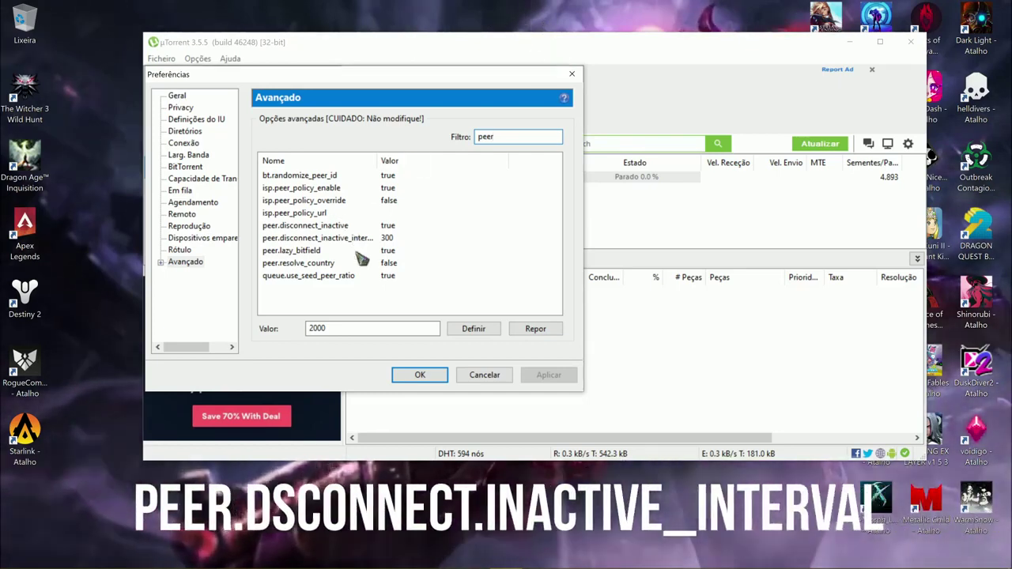
Set the advanced option for the inactive peer disconnection interval (peer.disconnect_inactive_interval) to 120
{"action": "left_click", "coordinate": [354, 242]}
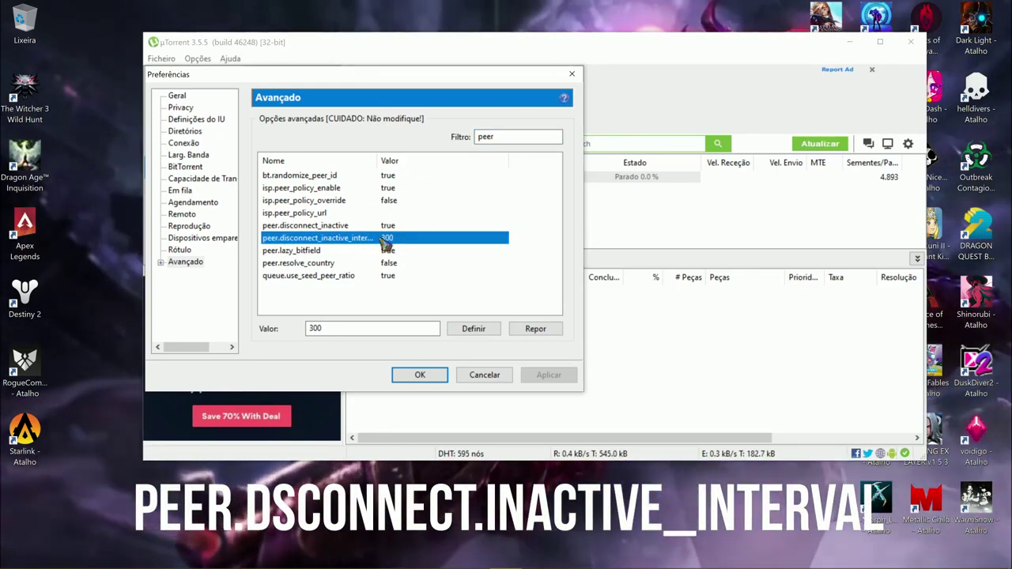
{"action": "left_click", "coordinate": [364, 330]}
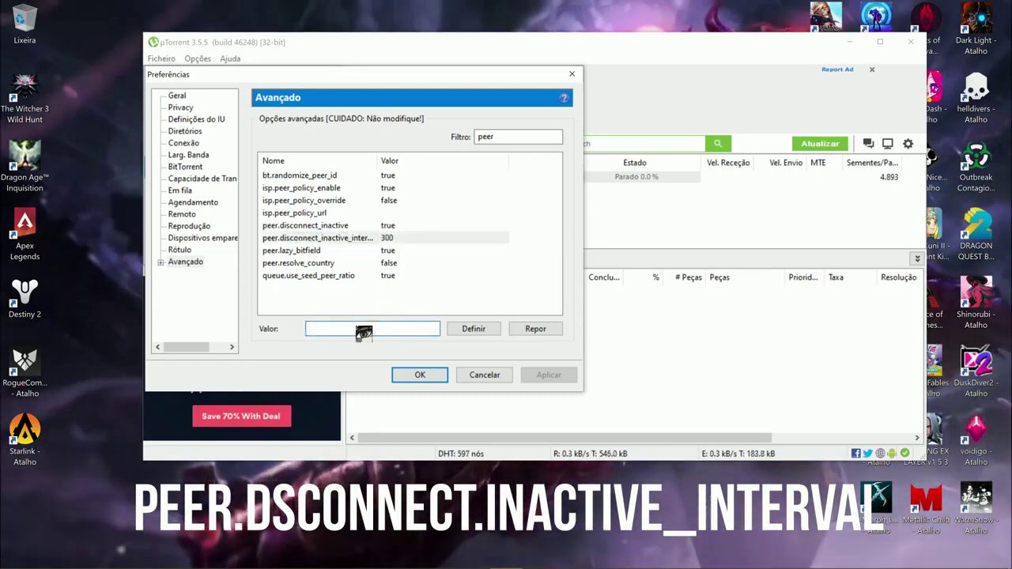
{"action": "key", "text": "BackSpace"}
{"action": "key", "text": "BackSpace"}
{"action": "type", "text": "120"}
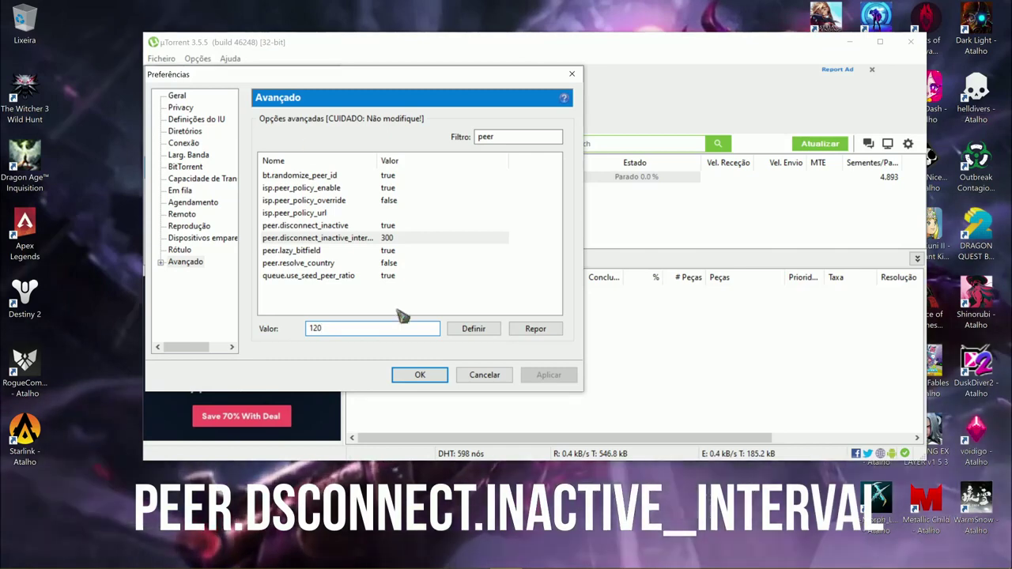
{"action": "left_click", "coordinate": [477, 331]}
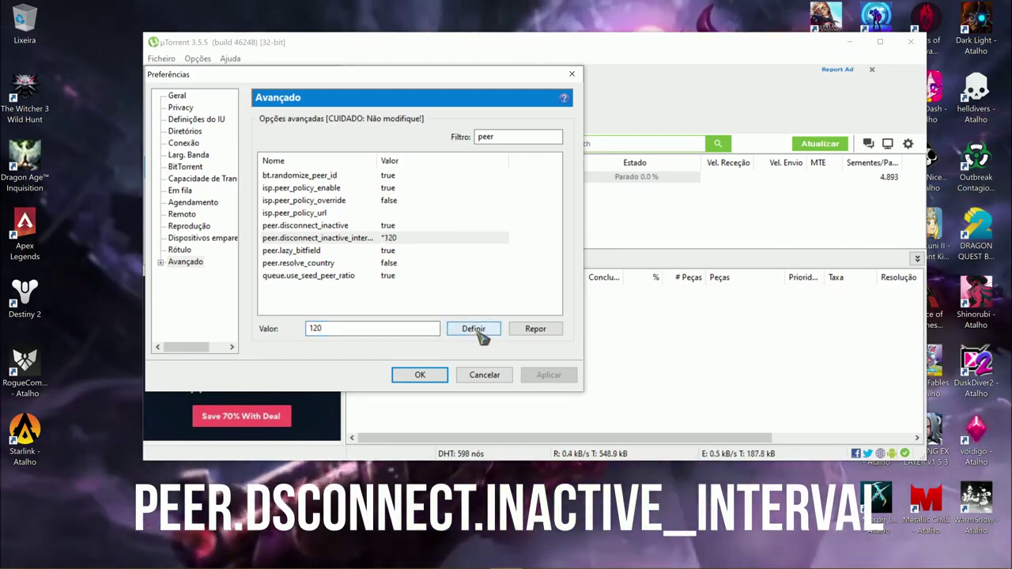
Replace the advanced options filter with "rss.u" to find rss.update_interval
{"action": "left_click", "coordinate": [522, 143]}
{"action": "key", "text": "BackSpace"}
{"action": "key", "text": "BackSpace"}
{"action": "key", "text": "BackSpace"}
{"action": "key", "text": "BackSpace"}
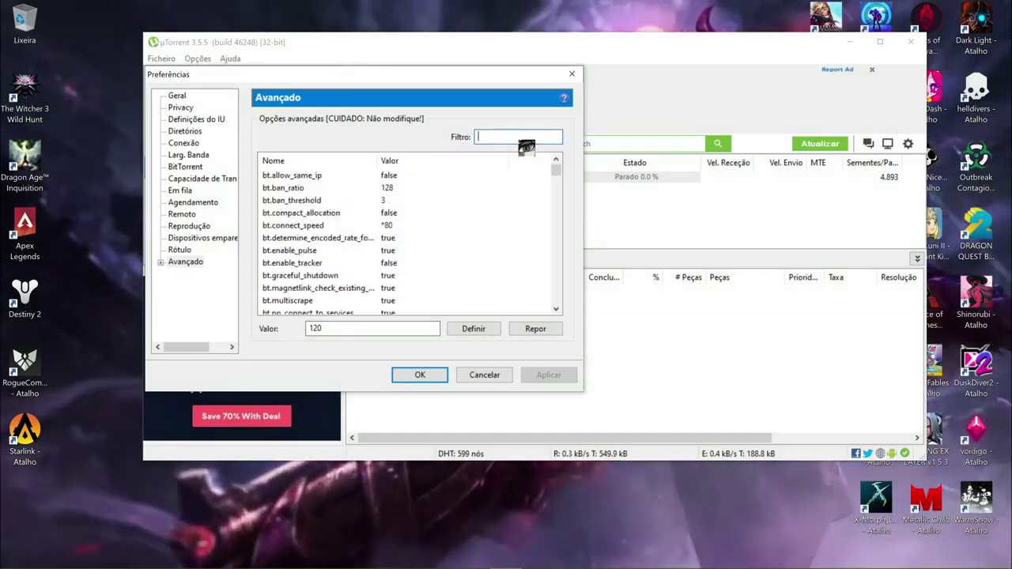
{"action": "type", "text": "rs"}
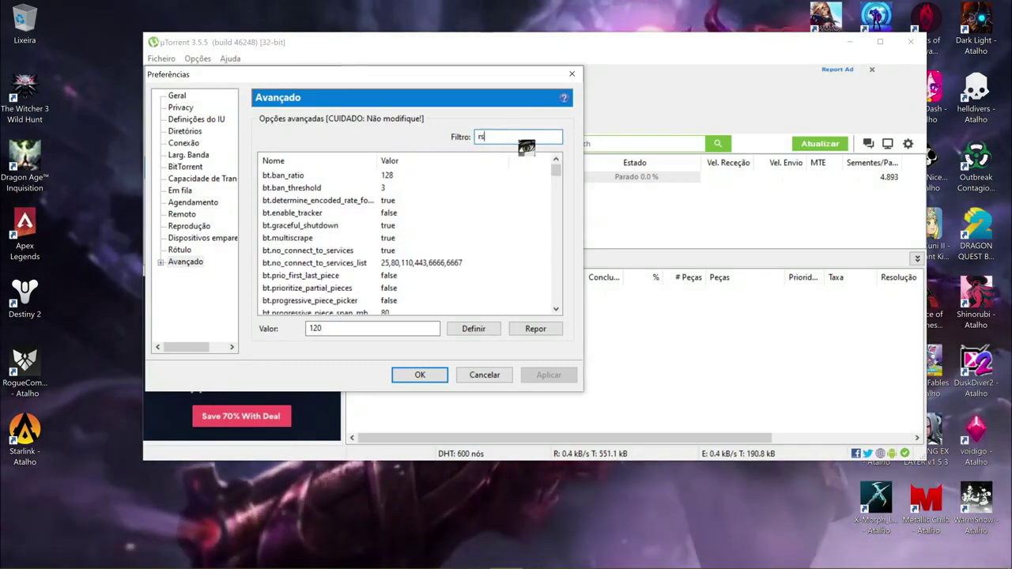
{"action": "type", "text": "s"}
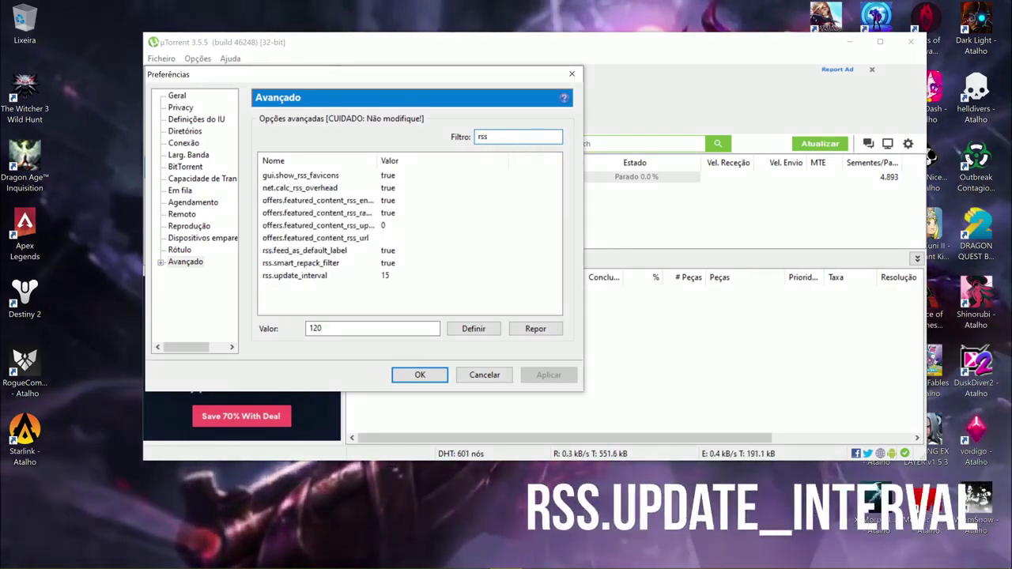
{"action": "type", "text": ".u"}
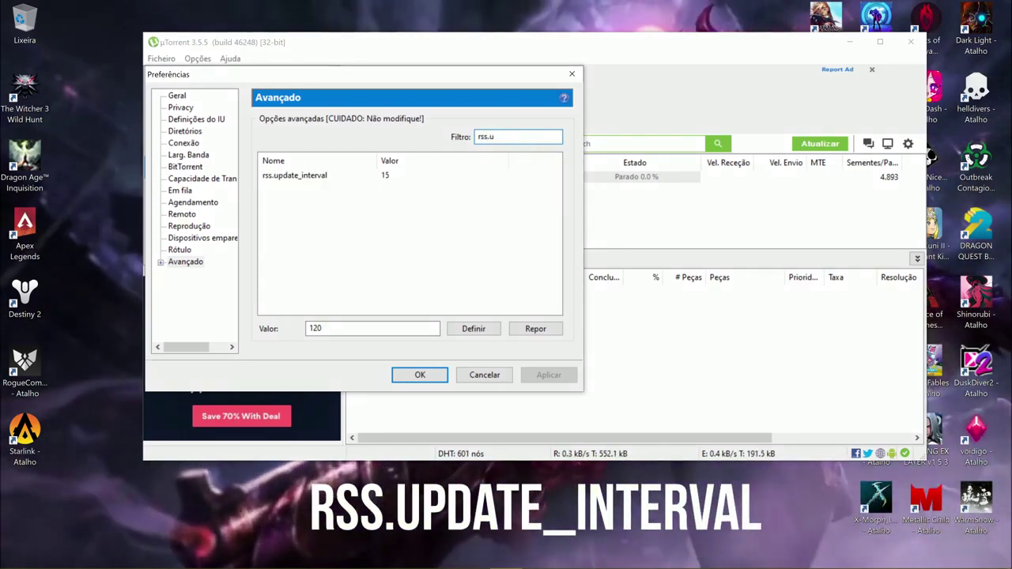
Set the advanced option rss.update_interval to 30 and save the preferences
{"action": "left_click", "coordinate": [315, 179]}
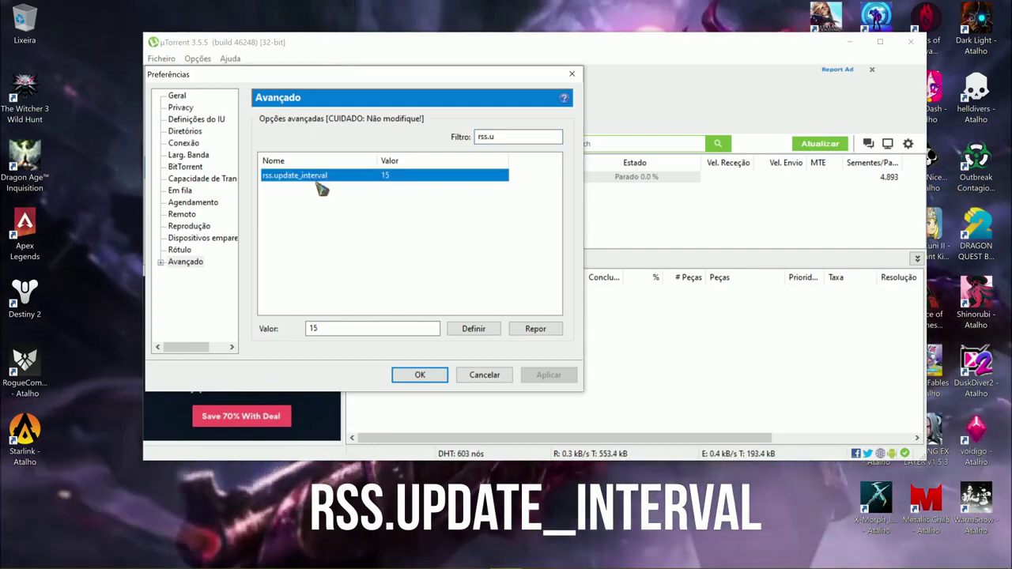
{"action": "left_click", "coordinate": [328, 332]}
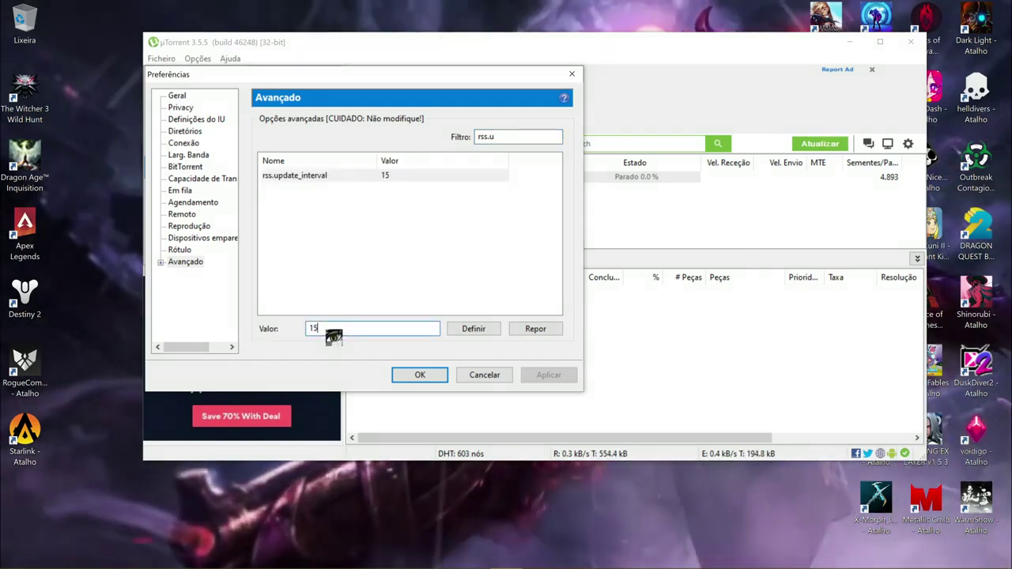
{"action": "key", "text": "BackSpace"}
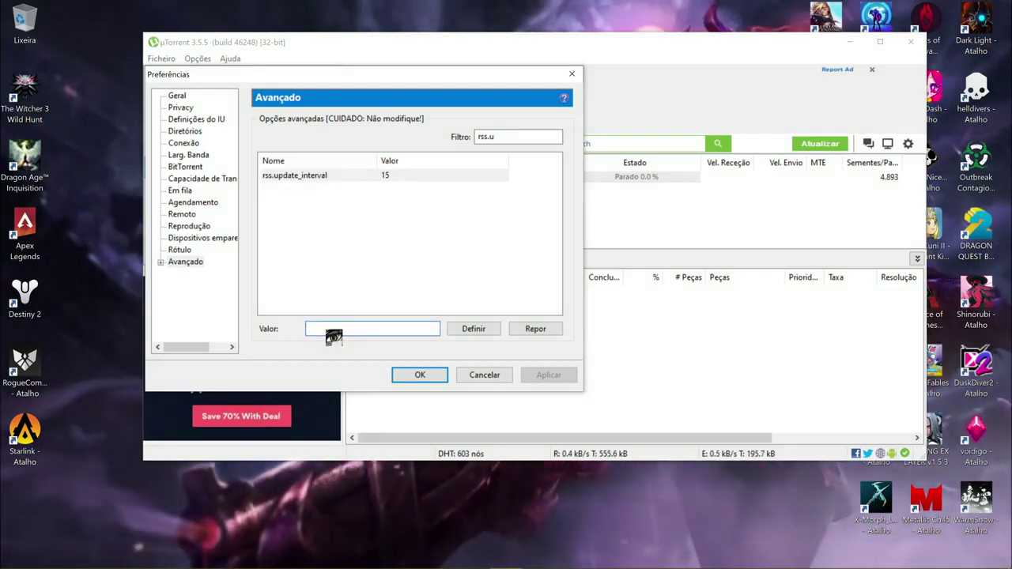
{"action": "type", "text": "30"}
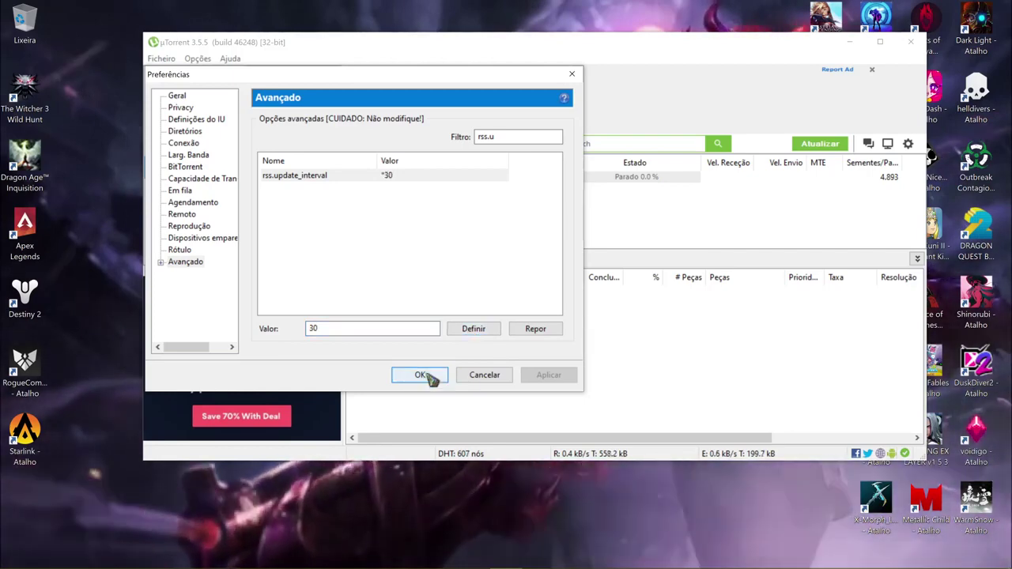
{"action": "left_click", "coordinate": [420, 375]}
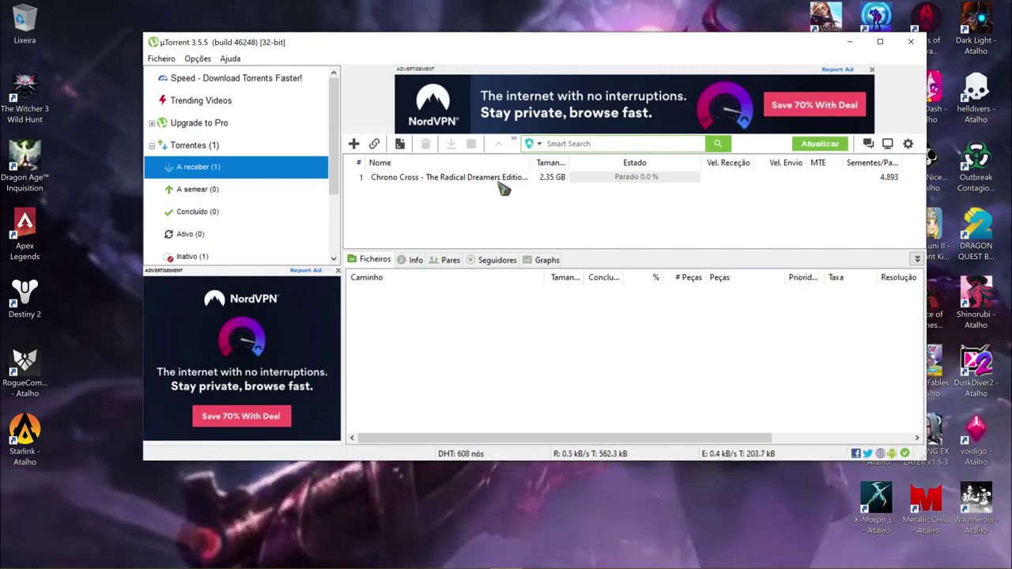
Show the transfer info of the Chrono Cross torrent and force its download to start (Forçar Início)
{"action": "left_click", "coordinate": [498, 181]}
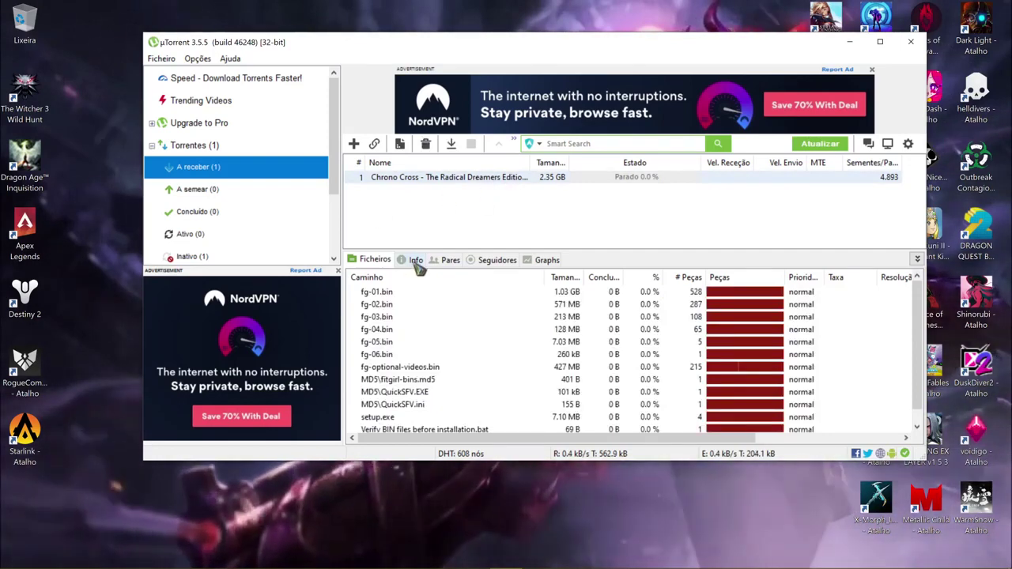
{"action": "left_click", "coordinate": [416, 261]}
{"action": "right_click", "coordinate": [475, 179]}
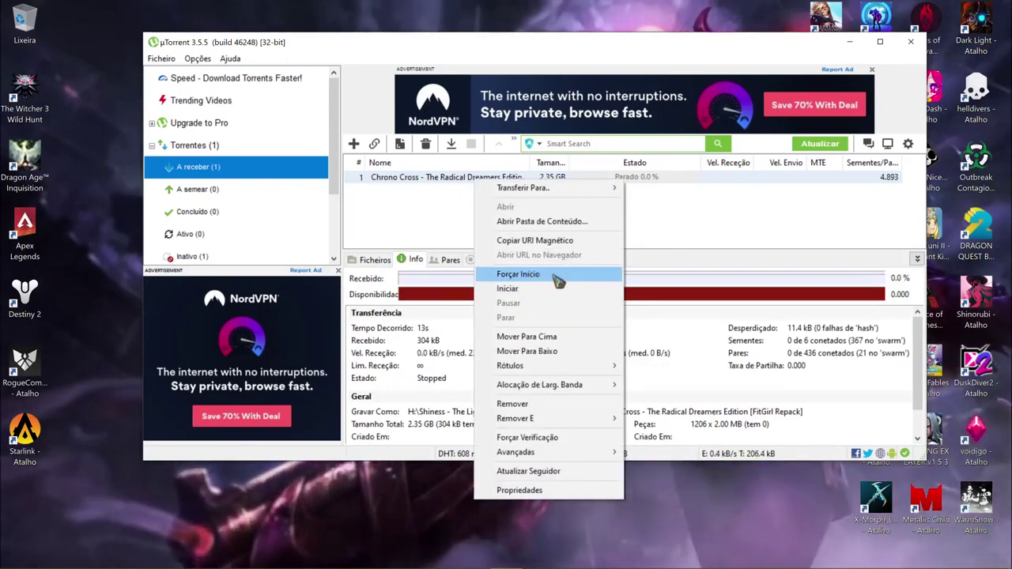
{"action": "left_click", "coordinate": [558, 277]}
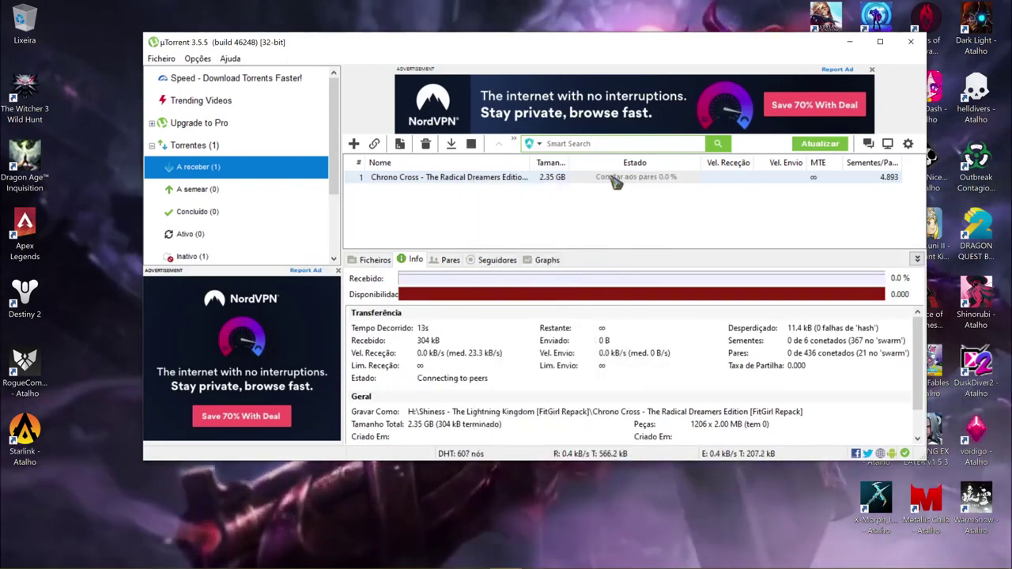
Set the Chrono Cross torrent's bandwidth allocation to Alta and make the program window narrower
{"action": "right_click", "coordinate": [551, 183]}
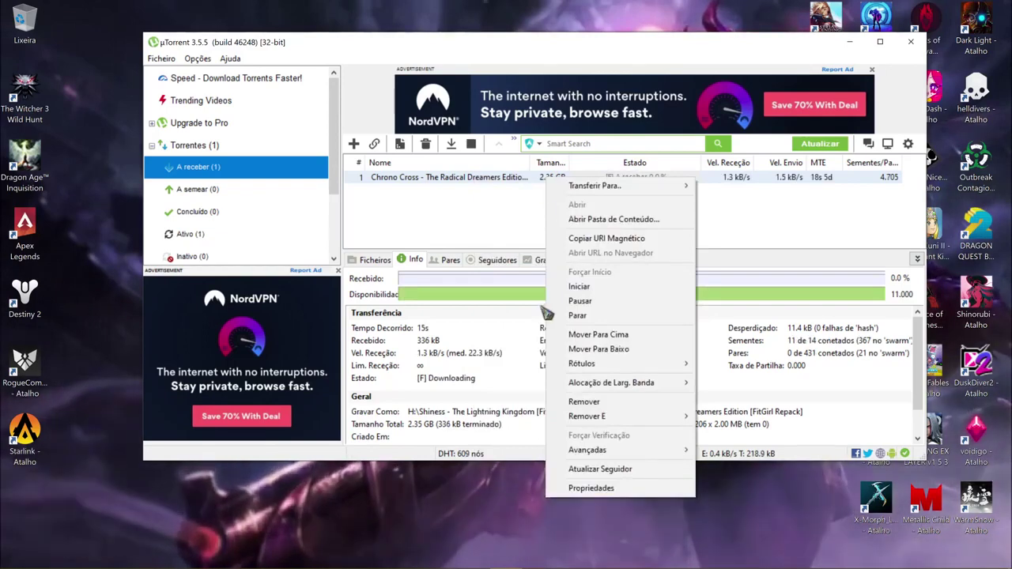
{"action": "mouse_move", "coordinate": [595, 386]}
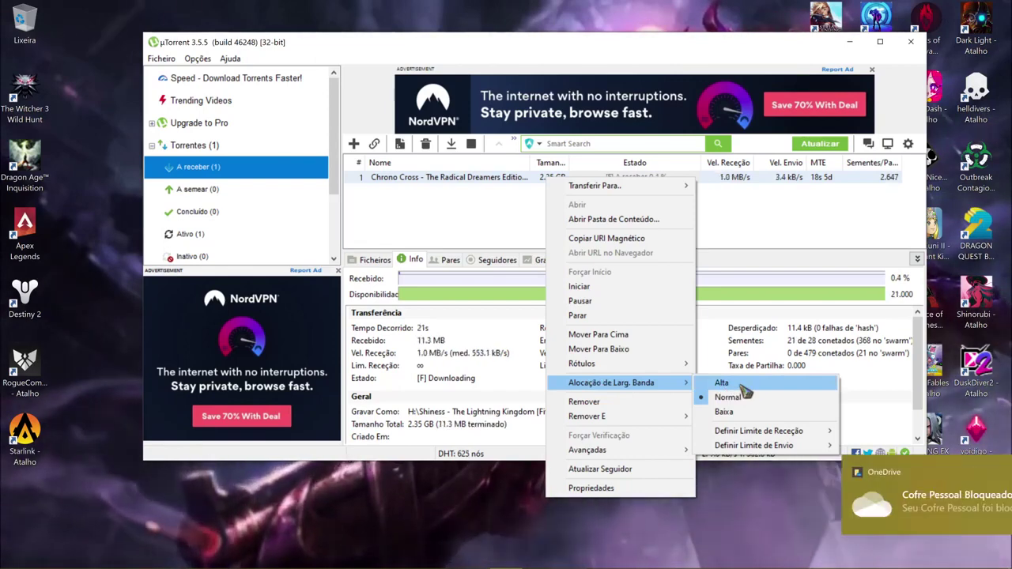
{"action": "left_click", "coordinate": [743, 385]}
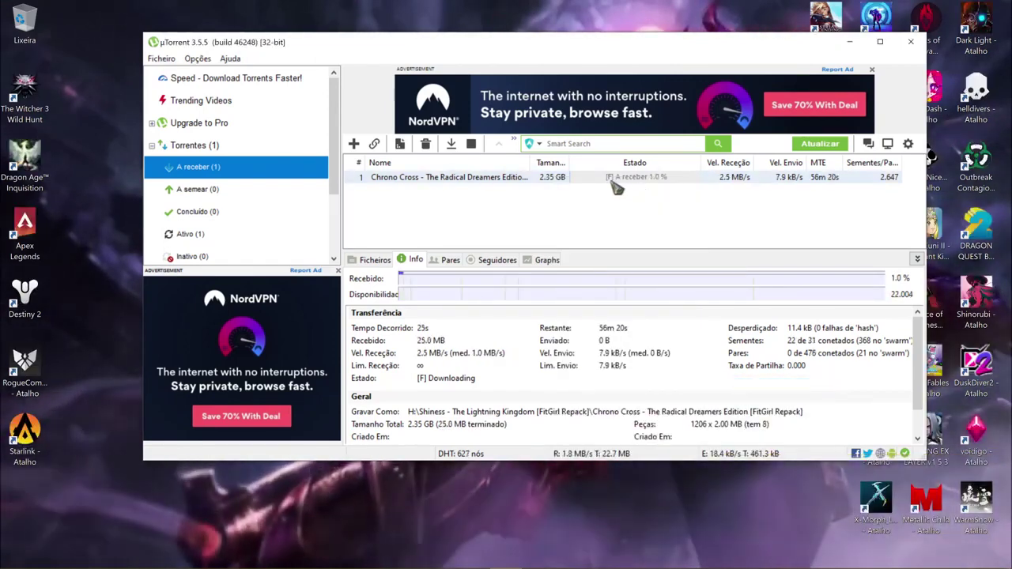
{"action": "left_click_drag", "start_coordinate": [925, 217], "coordinate": [748, 213]}
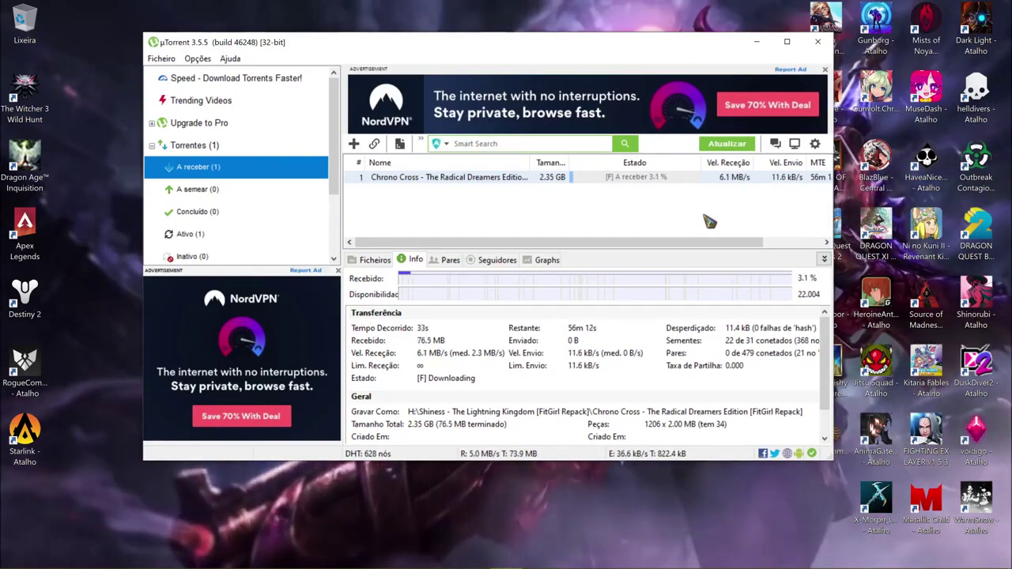
Switch to DNS Jumper, bring up its fastest-DNS check (DNS Mais Rápido) and start testing all listed servers
{"action": "left_click_drag", "start_coordinate": [462, 186], "coordinate": [430, 117]}
{"action": "left_click", "coordinate": [758, 41]}
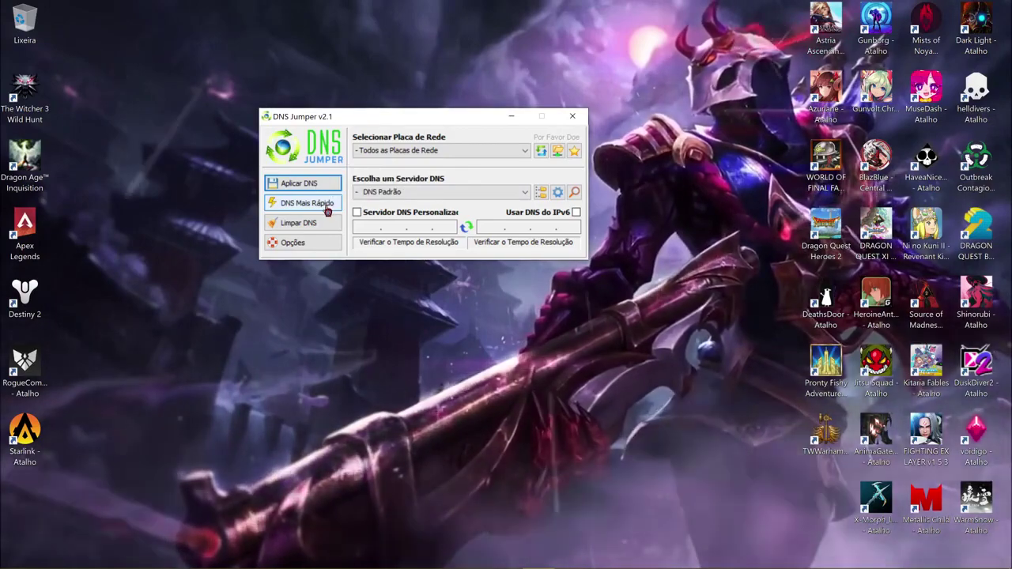
{"action": "left_click", "coordinate": [328, 212]}
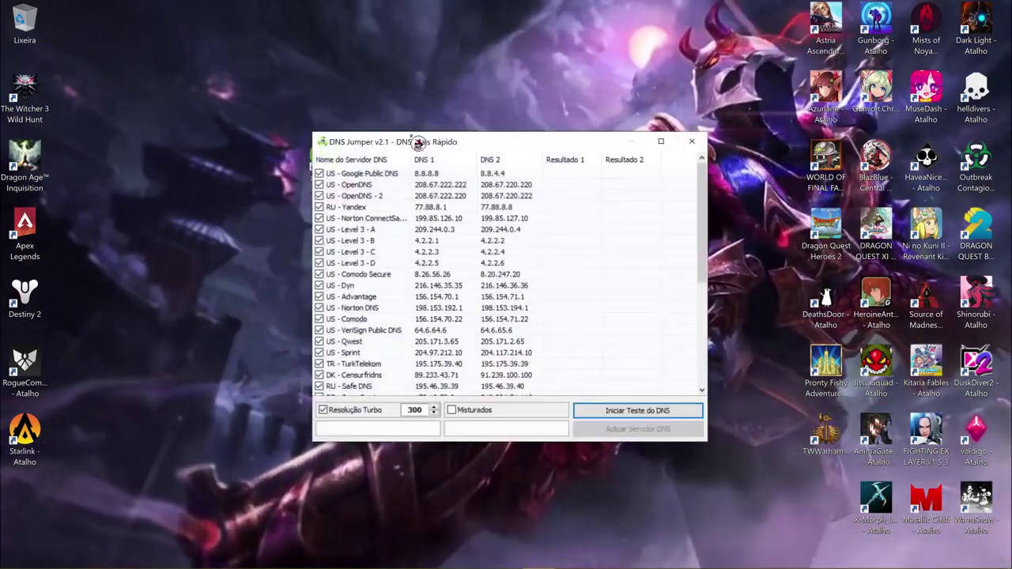
{"action": "double_click", "coordinate": [427, 138]}
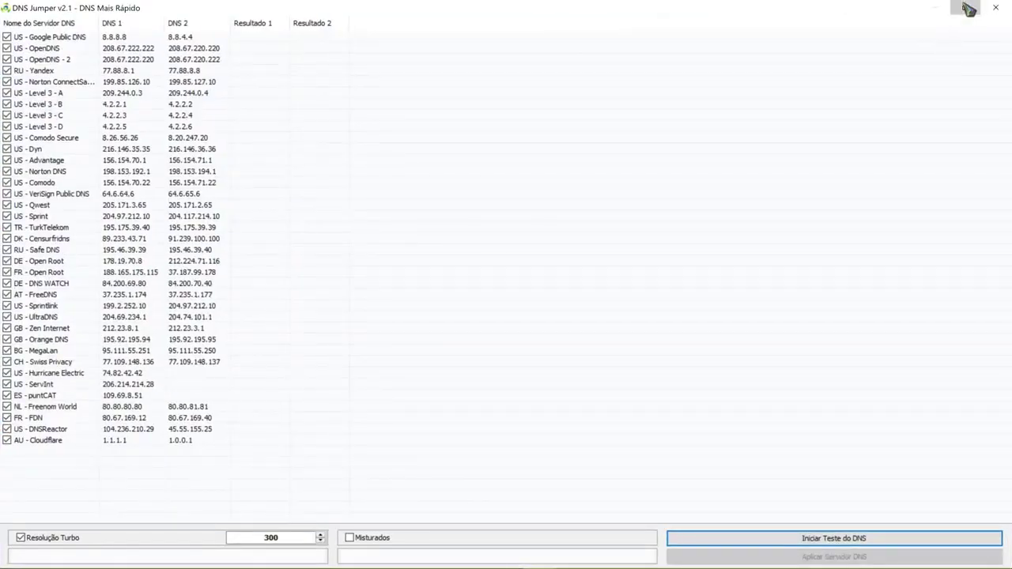
{"action": "left_click", "coordinate": [969, 8]}
{"action": "left_click", "coordinate": [615, 413]}
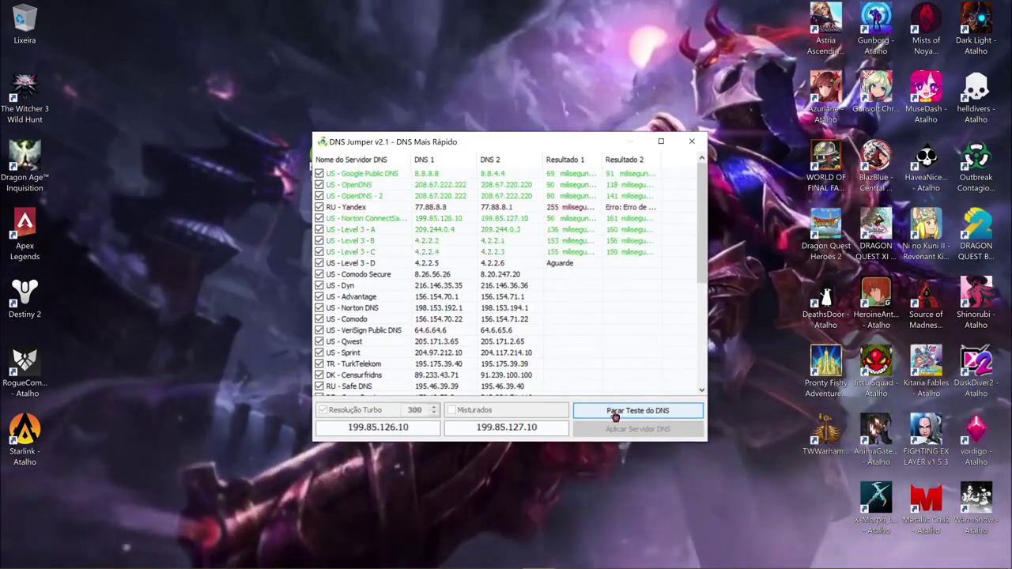
Switch back to µTorrent and stop the Chrono Cross torrent's download (Parar)
{"action": "left_click", "coordinate": [504, 556]}
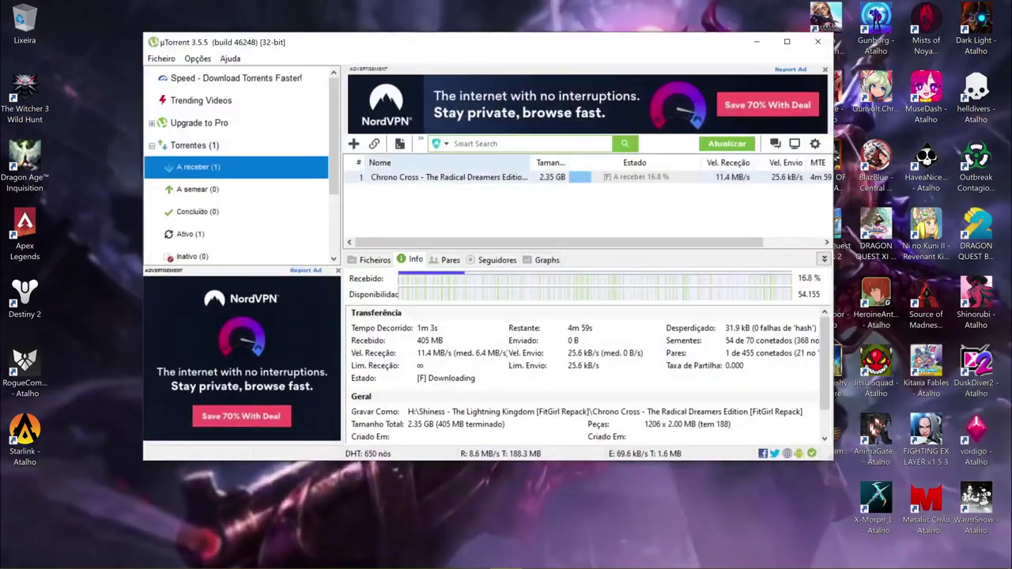
{"action": "right_click", "coordinate": [546, 179]}
{"action": "left_click", "coordinate": [575, 314]}
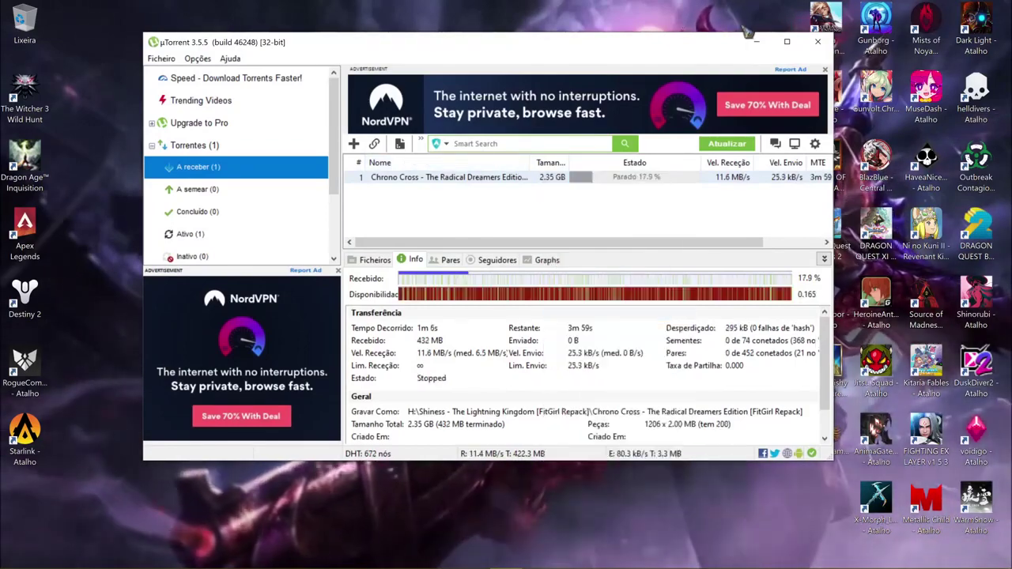
Return to DNS Jumper, apply the AU - Cloudflare server (1.0.0.1 and 1.1.1.1) as the DNS, and close DNS Jumper
{"action": "left_click", "coordinate": [759, 43]}
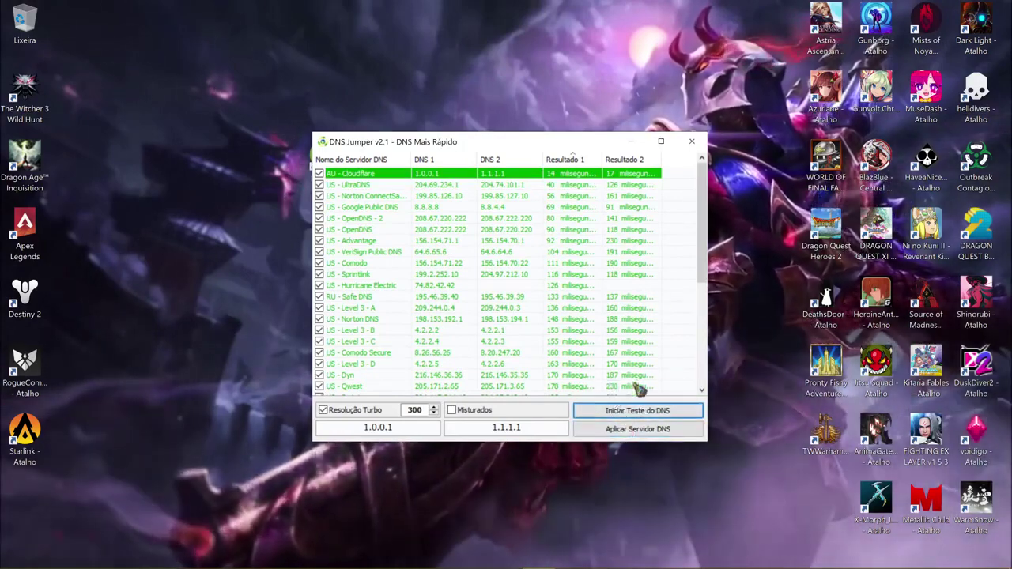
{"action": "left_click", "coordinate": [606, 415]}
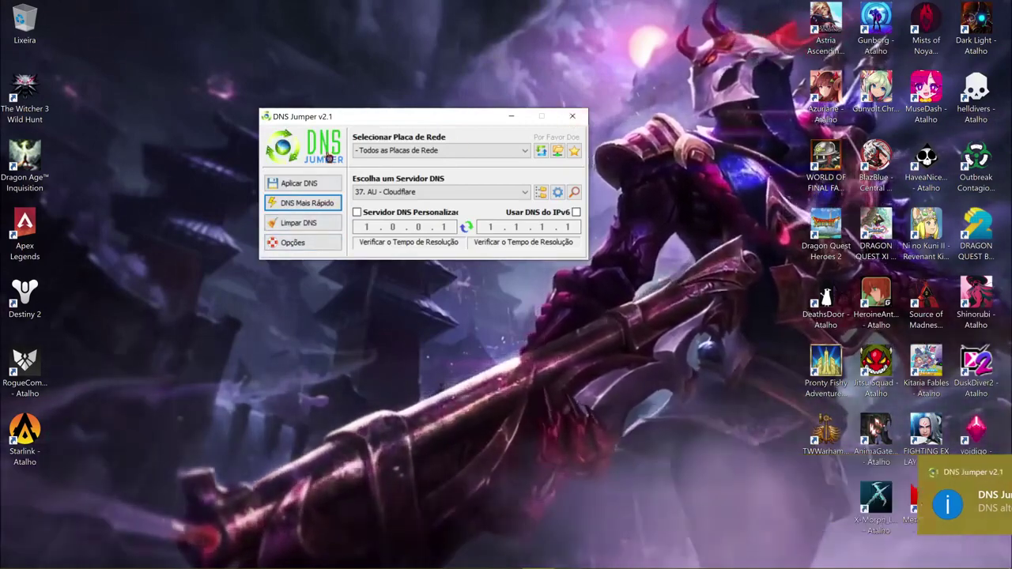
{"action": "left_click", "coordinate": [577, 120]}
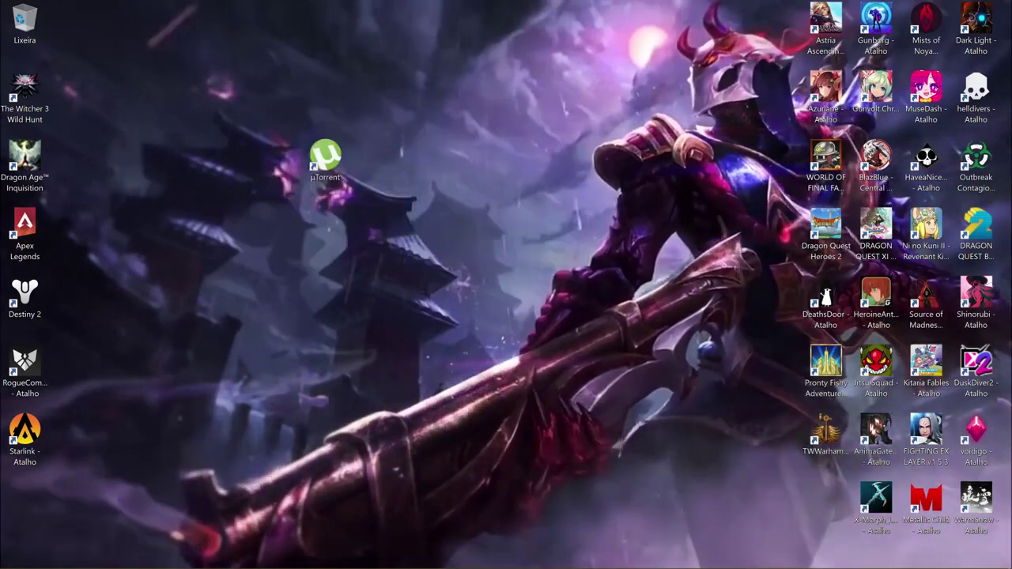
Switch to µTorrent, force-start the Chrono Cross torrent (Forçar Início) and widen the program window
{"action": "left_click", "coordinate": [506, 556]}
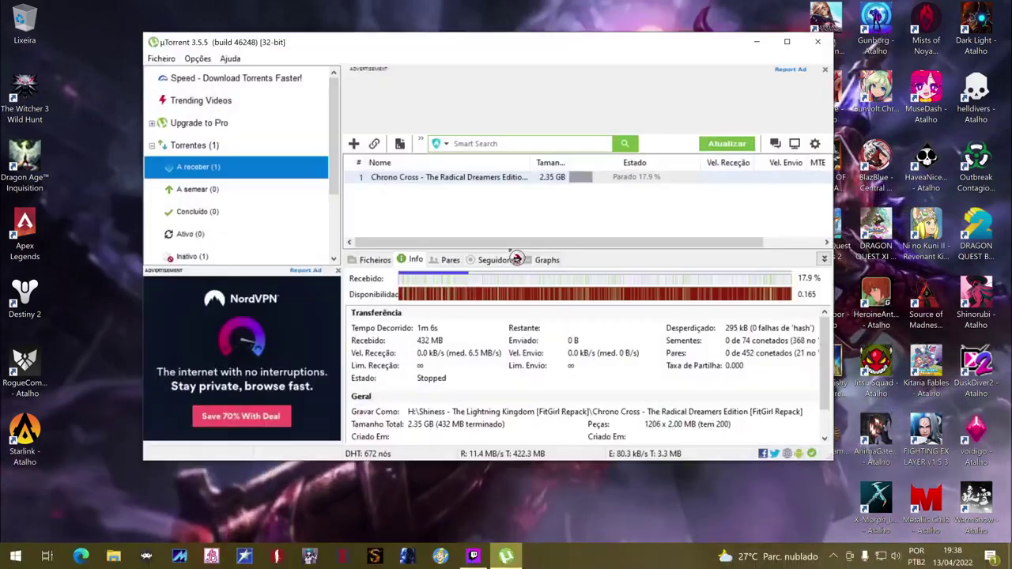
{"action": "right_click", "coordinate": [546, 180]}
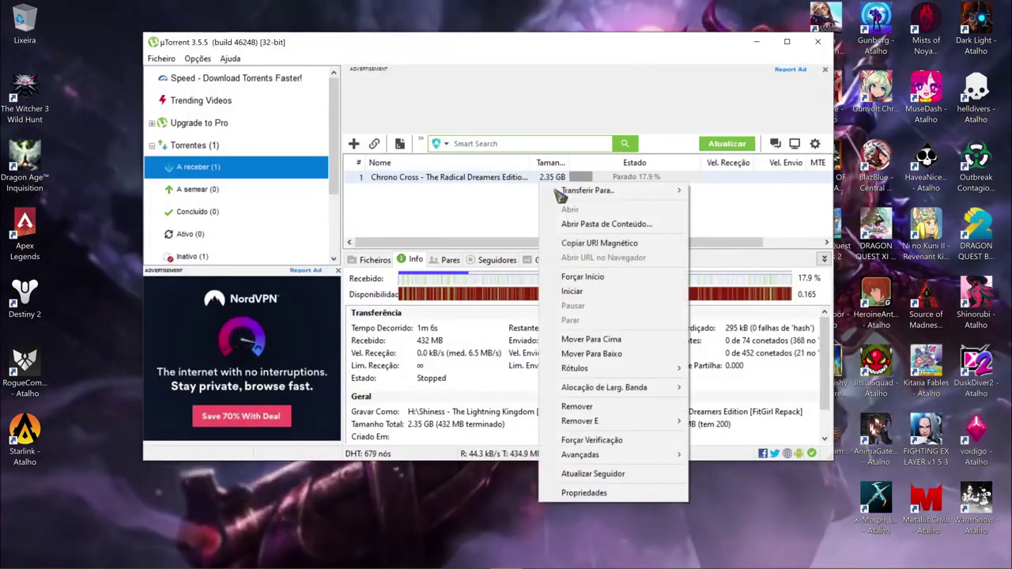
{"action": "left_click", "coordinate": [577, 276]}
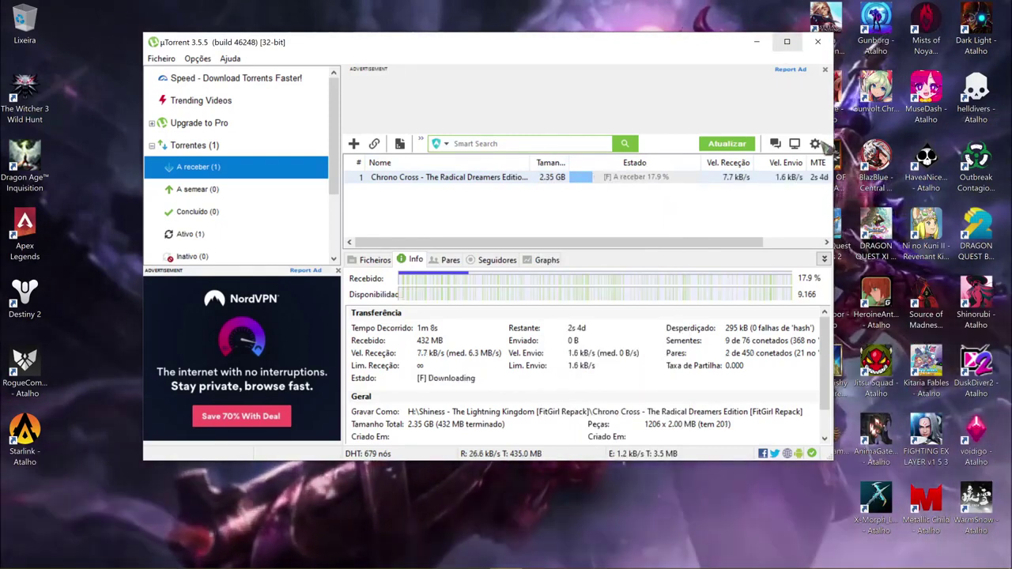
{"action": "left_click_drag", "start_coordinate": [833, 182], "coordinate": [927, 182]}
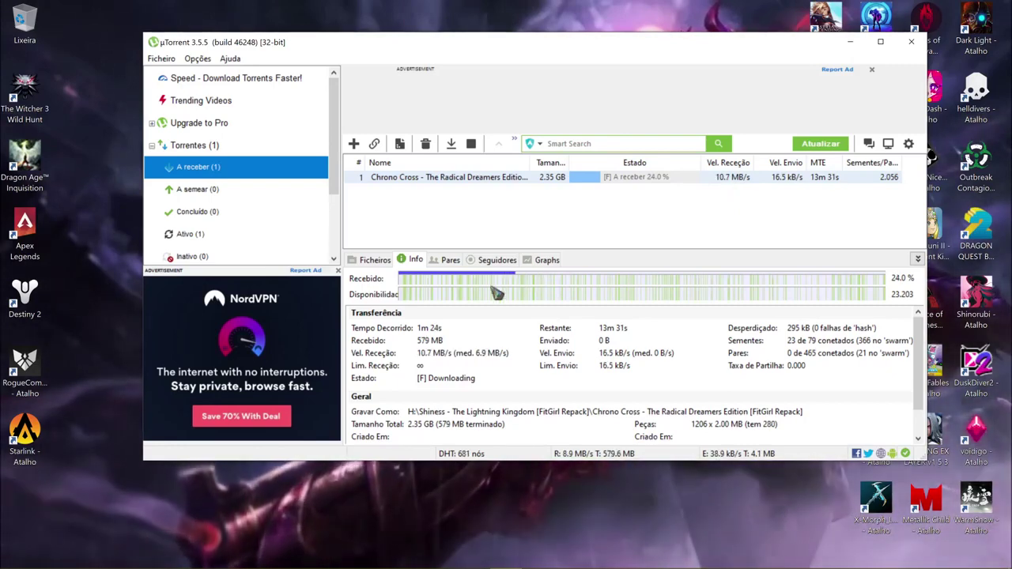
Examine the torrent's trackers (Seguidores) and its connected peers (Pares), sorting the peers by received and sent data
{"action": "left_click", "coordinate": [493, 261]}
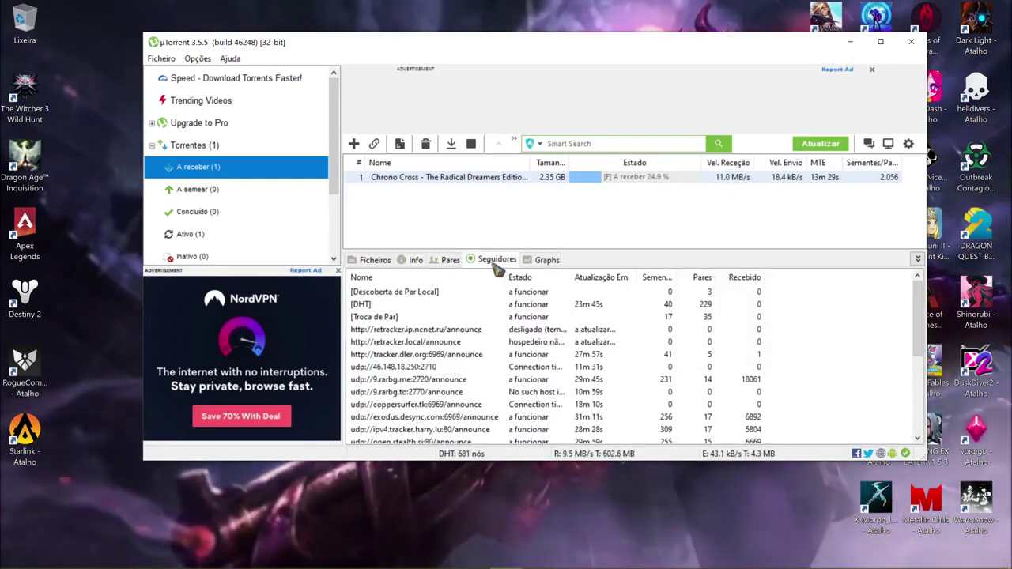
{"action": "left_click", "coordinate": [454, 262]}
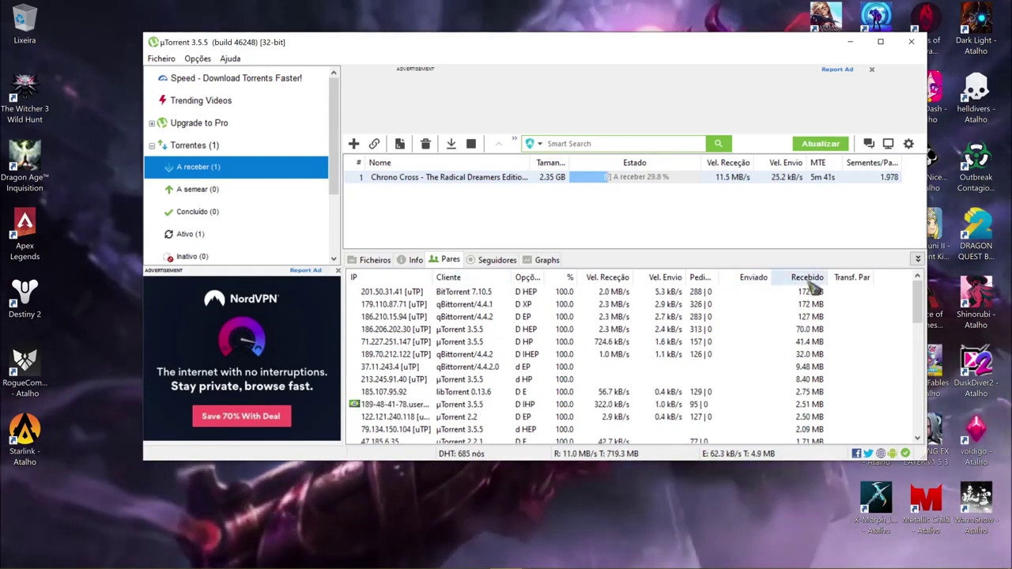
{"action": "left_click", "coordinate": [807, 282]}
{"action": "left_click", "coordinate": [755, 281]}
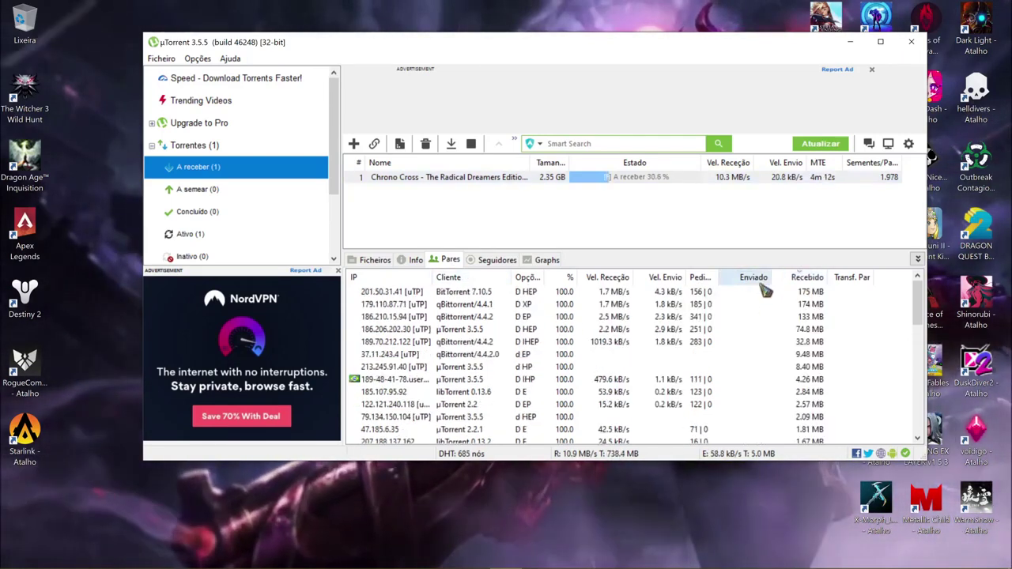
{"action": "left_click", "coordinate": [757, 283]}
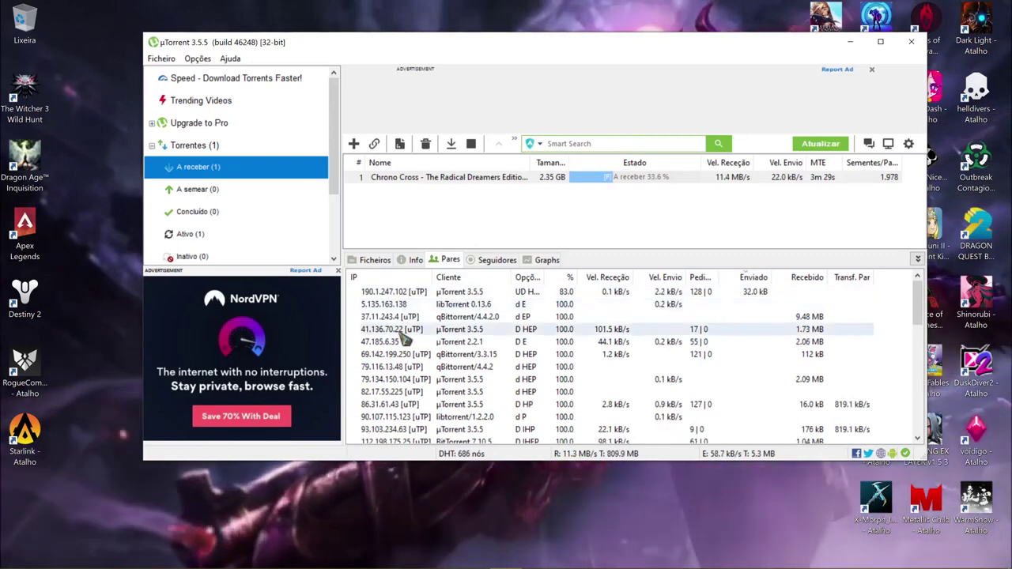
{"action": "scroll", "coordinate": [474, 405], "scroll_direction": "down", "scroll_amount": 5}
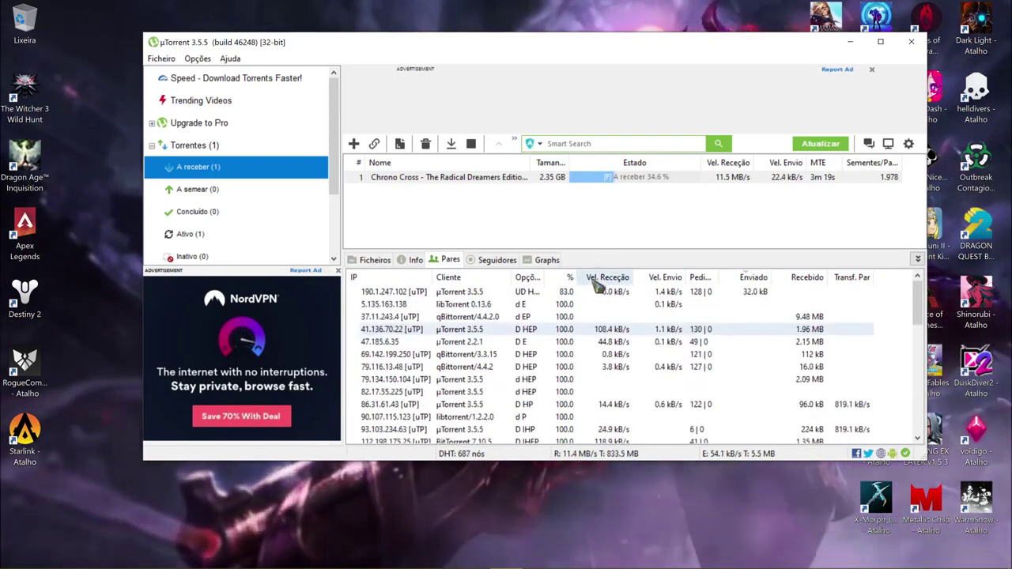
{"action": "scroll", "coordinate": [597, 279], "scroll_direction": "up", "scroll_amount": 5}
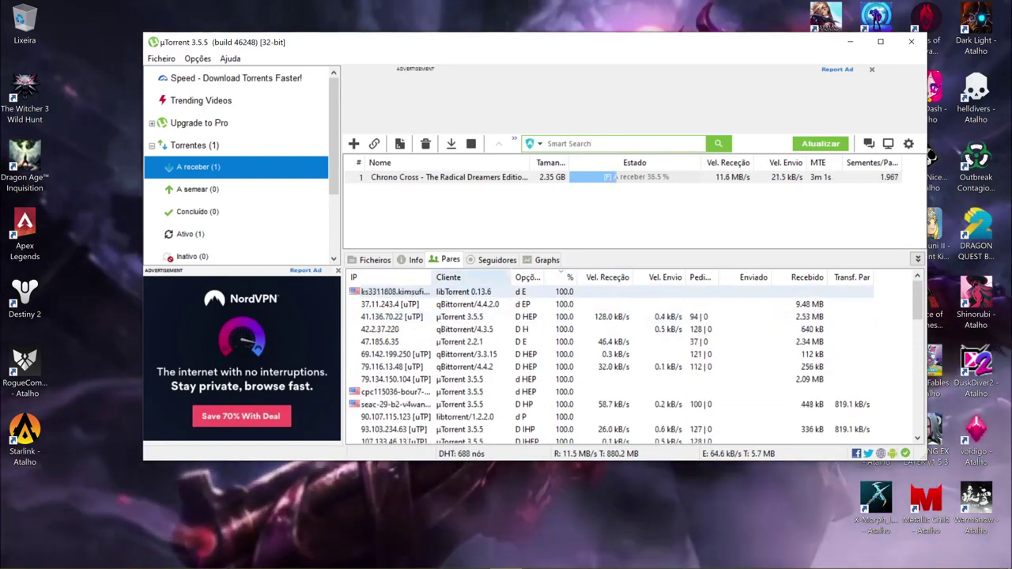
Check the torrent's upload and download speed graph, and return to its transfer info
{"action": "left_click", "coordinate": [545, 260]}
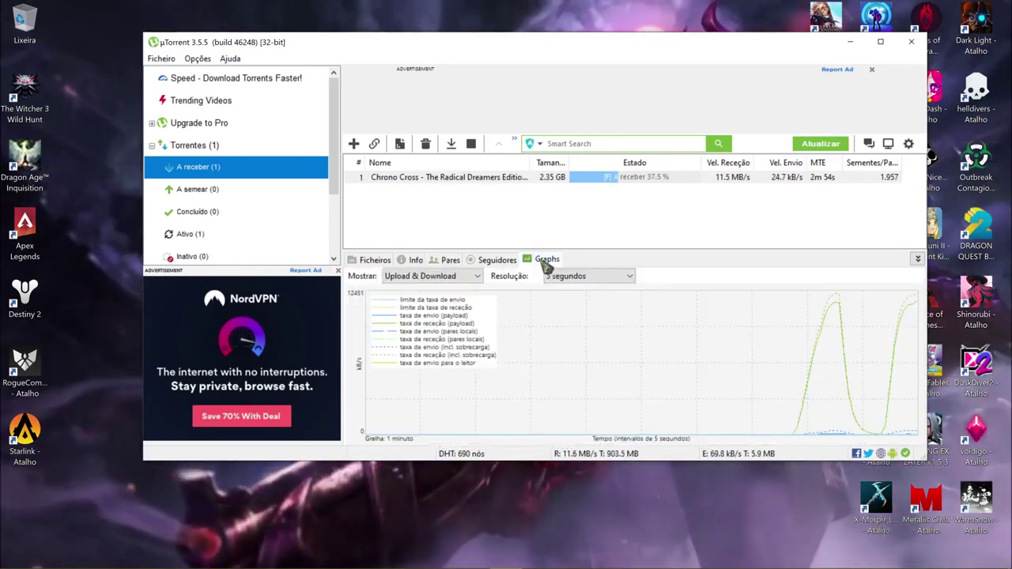
{"action": "left_click", "coordinate": [415, 261]}
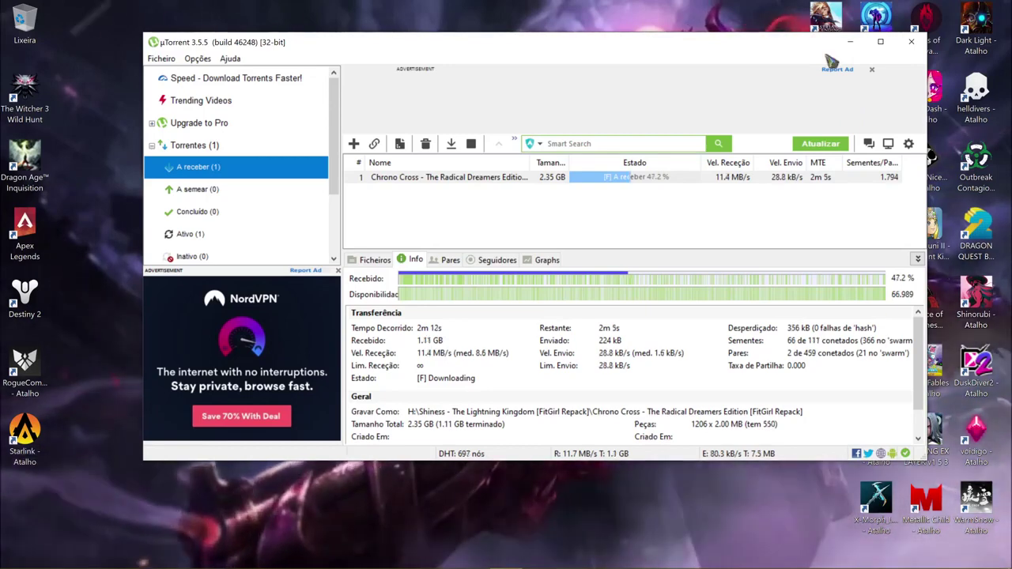
{"action": "left_click", "coordinate": [911, 46]}
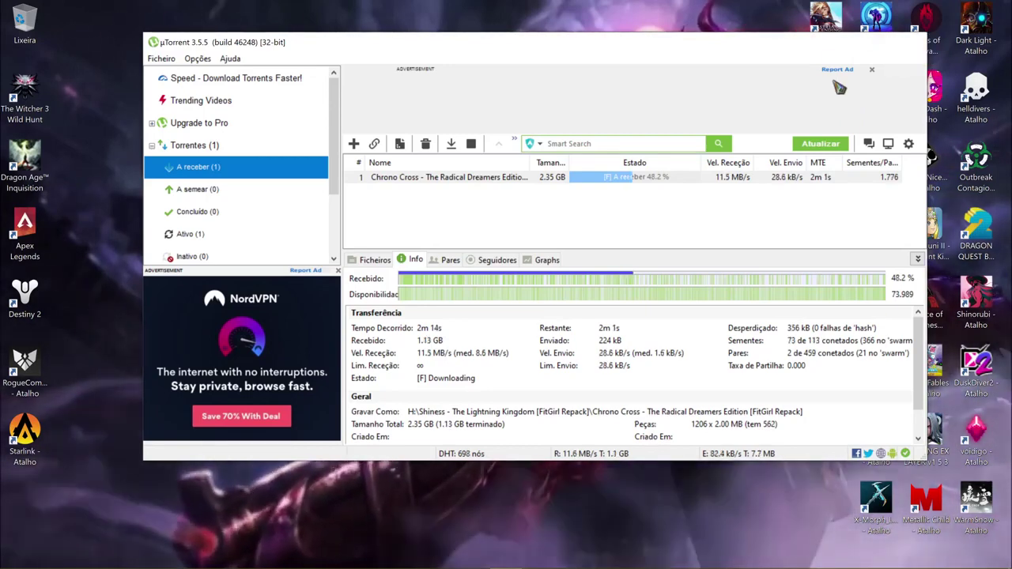